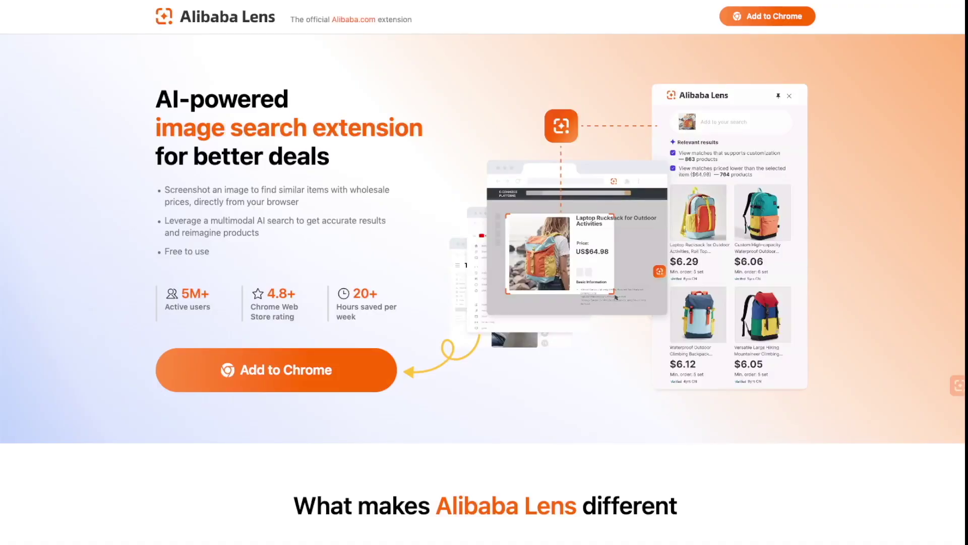
Scroll down the Kitchenwares listing and open the 3-in-1 Deluxe Kitchen Peeler product page
scroll(485, 272, "down", 2)
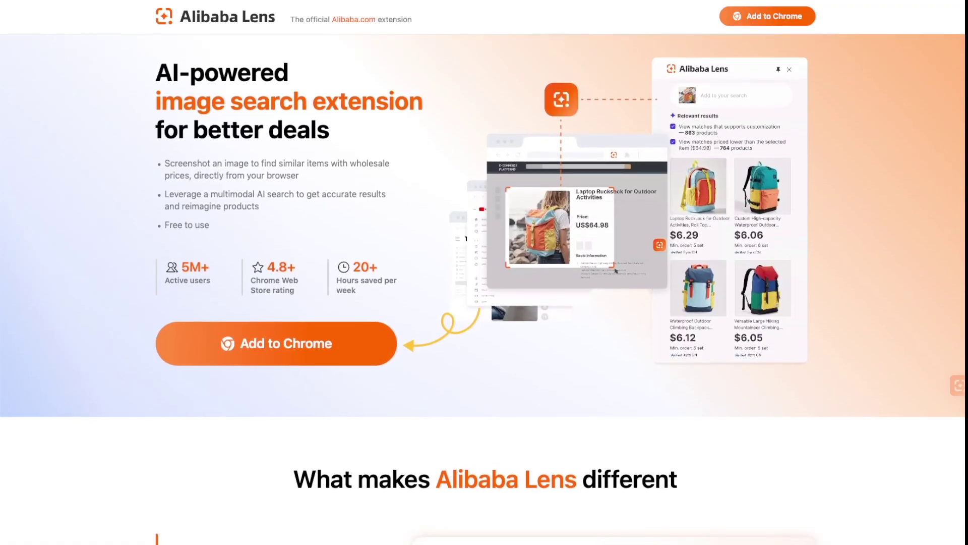
scroll(484, 272, "down", 3)
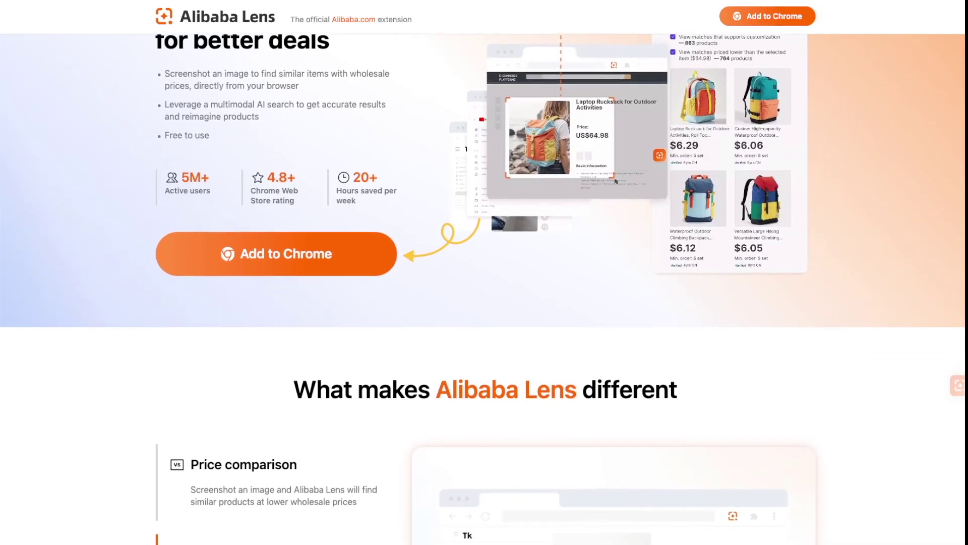
scroll(484, 272, "down", 3)
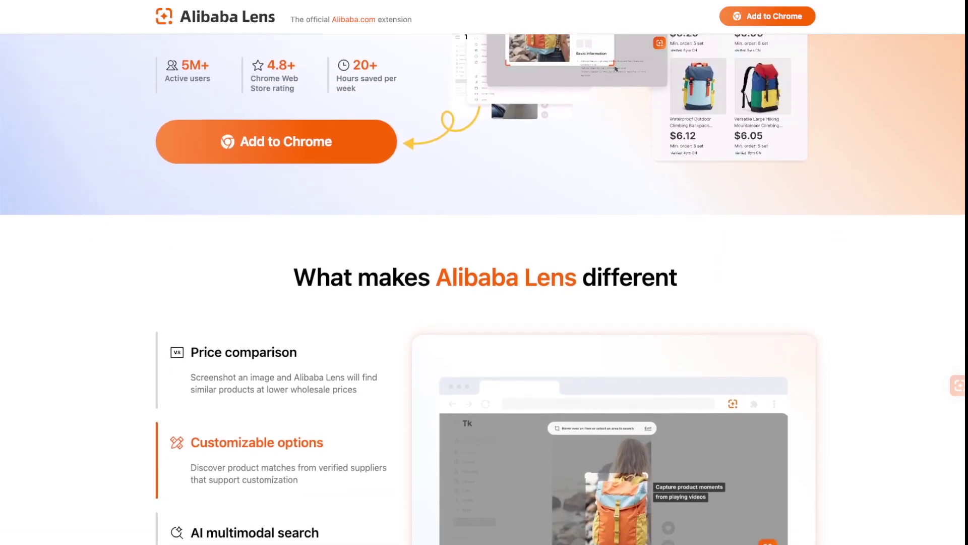
scroll(484, 272, "down", 3)
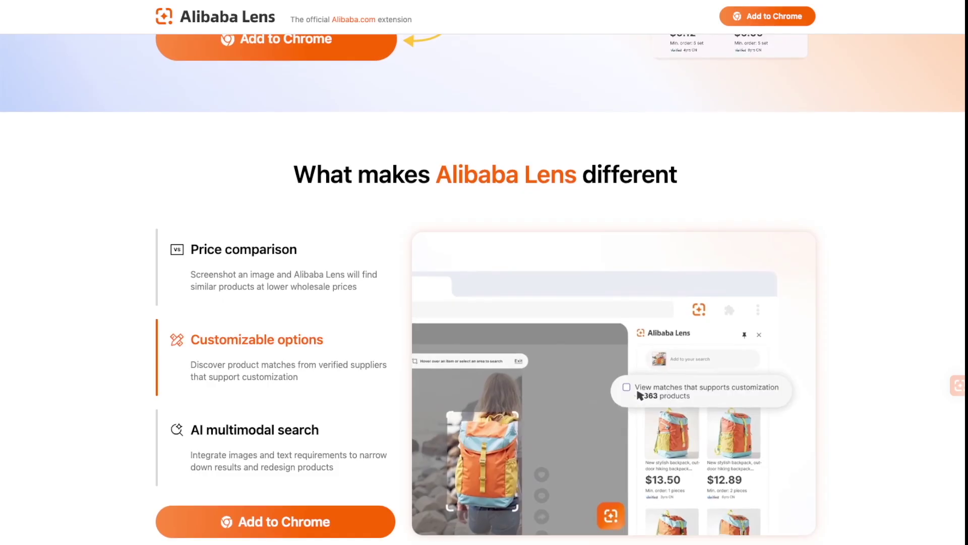
scroll(484, 273, "down", 2)
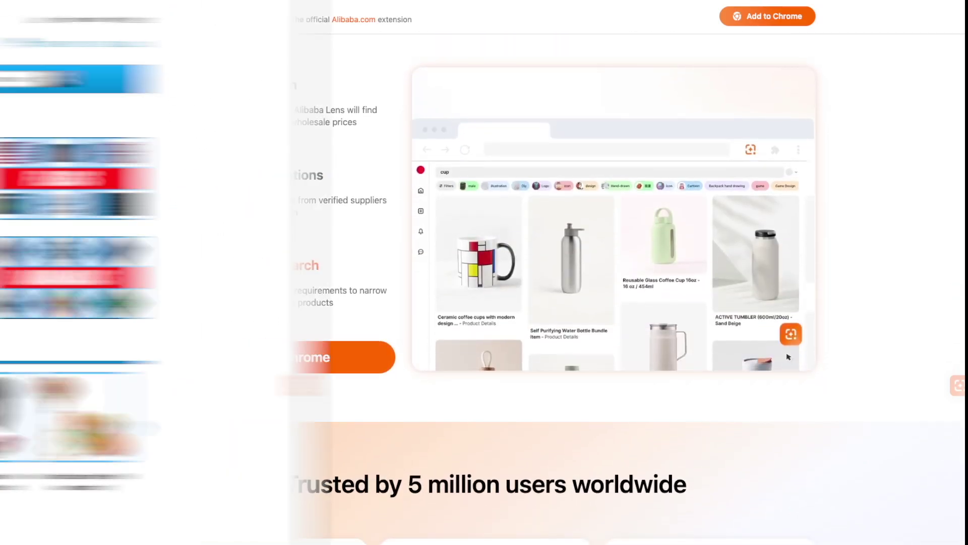
scroll(484, 272, "down", 3)
scroll(484, 272, "down", 6)
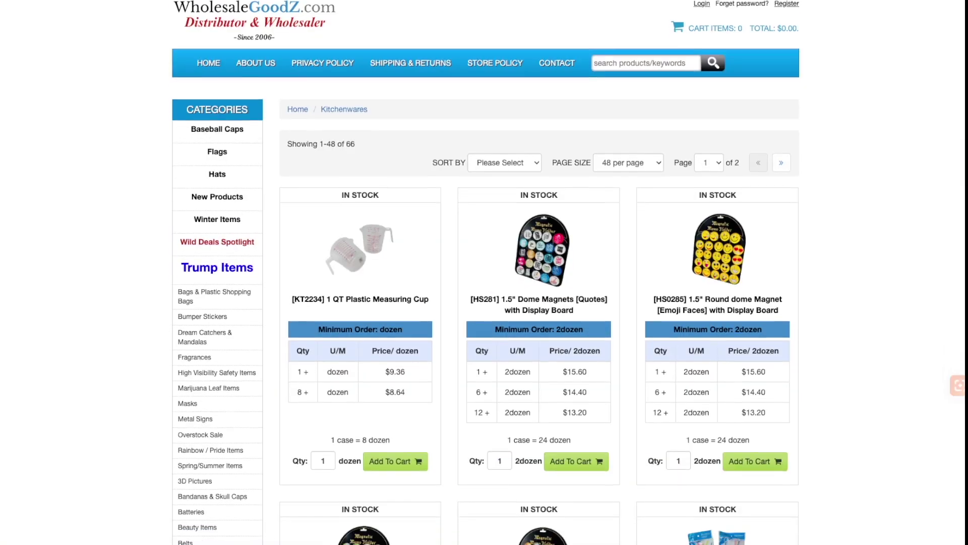
scroll(484, 272, "down", 12)
scroll(484, 272, "down", 15)
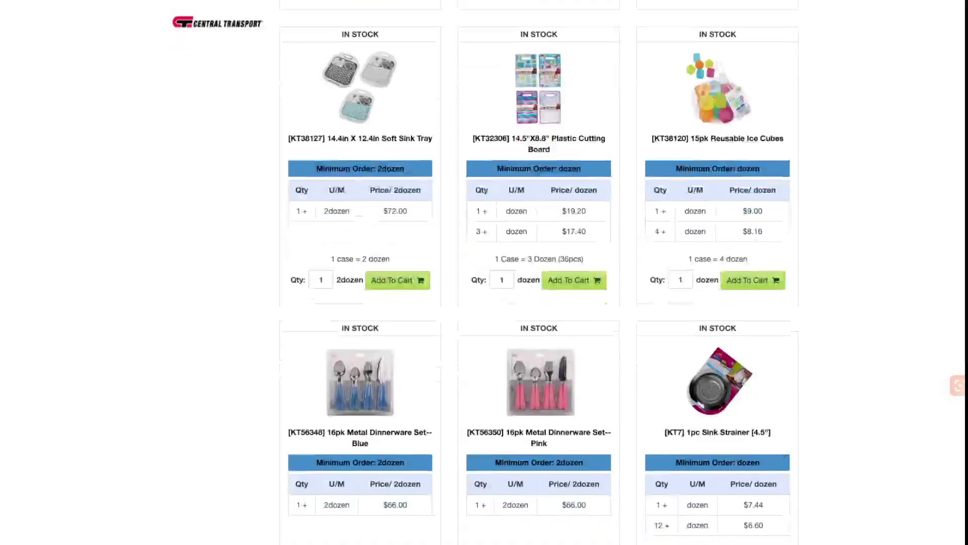
scroll(484, 273, "down", 6)
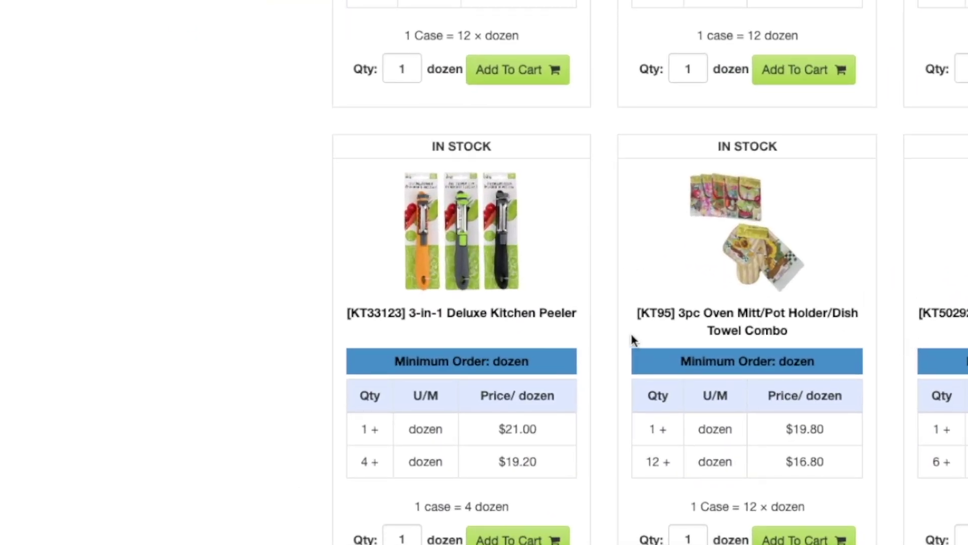
left_click(461, 312)
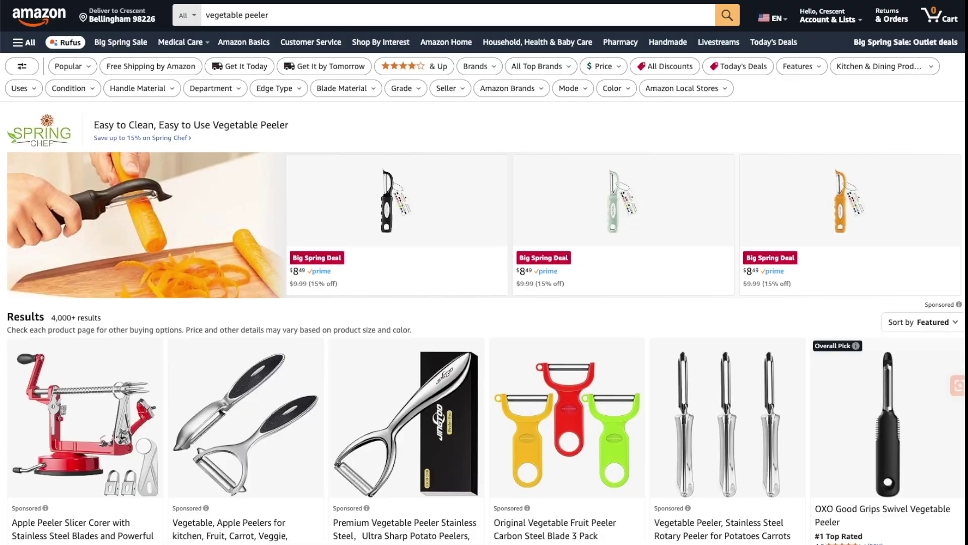
scroll(484, 303, "down", 5)
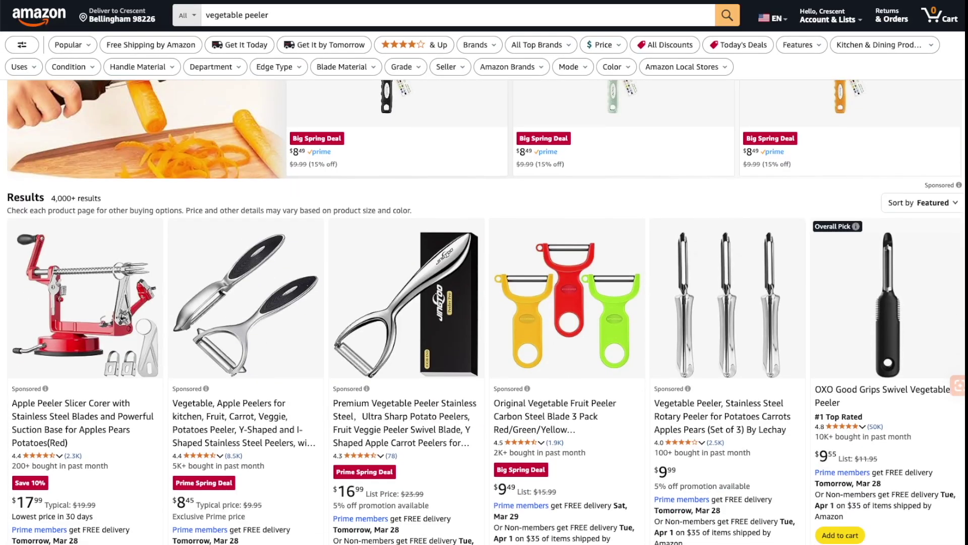
scroll(484, 302, "down", 5)
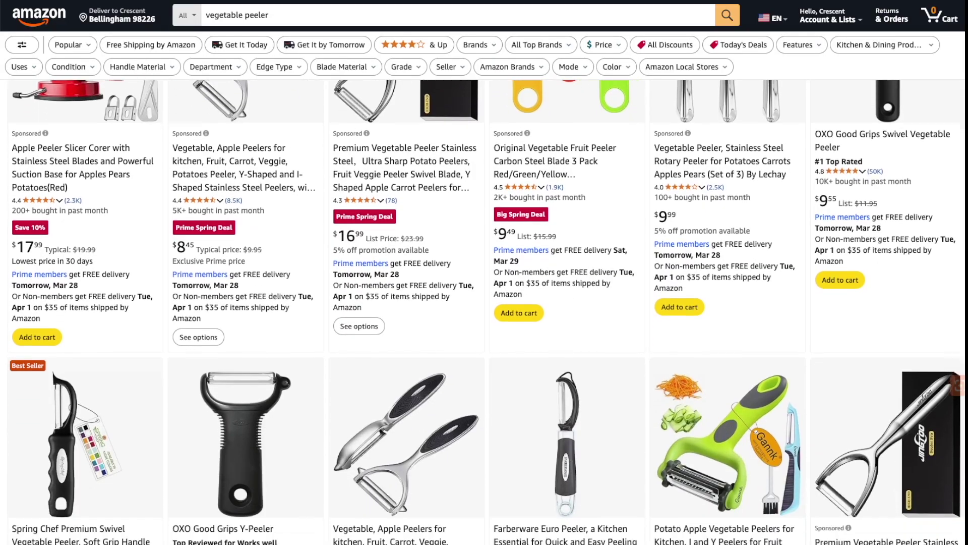
scroll(484, 303, "down", 3)
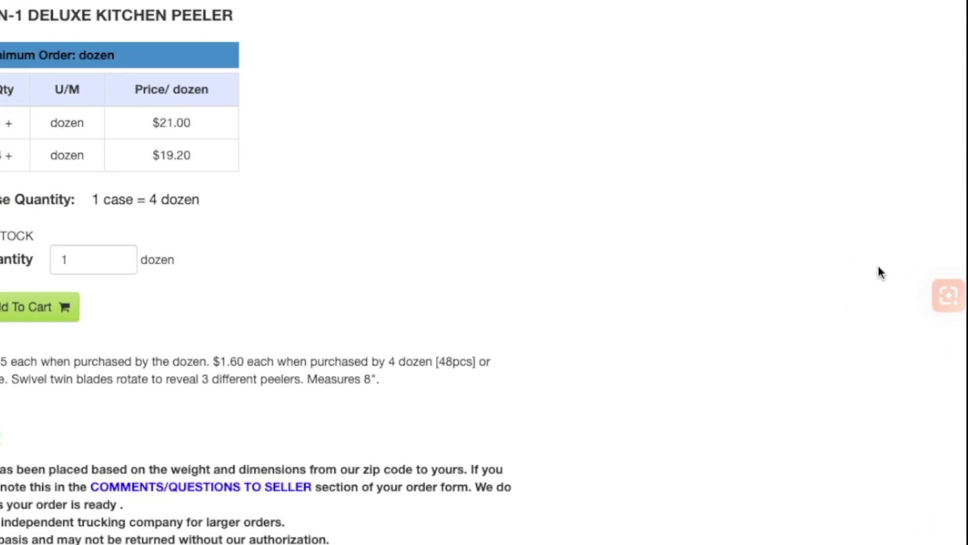
Outline the peeler product photo with Alibaba Lens to search for wholesale matches
left_click(947, 298)
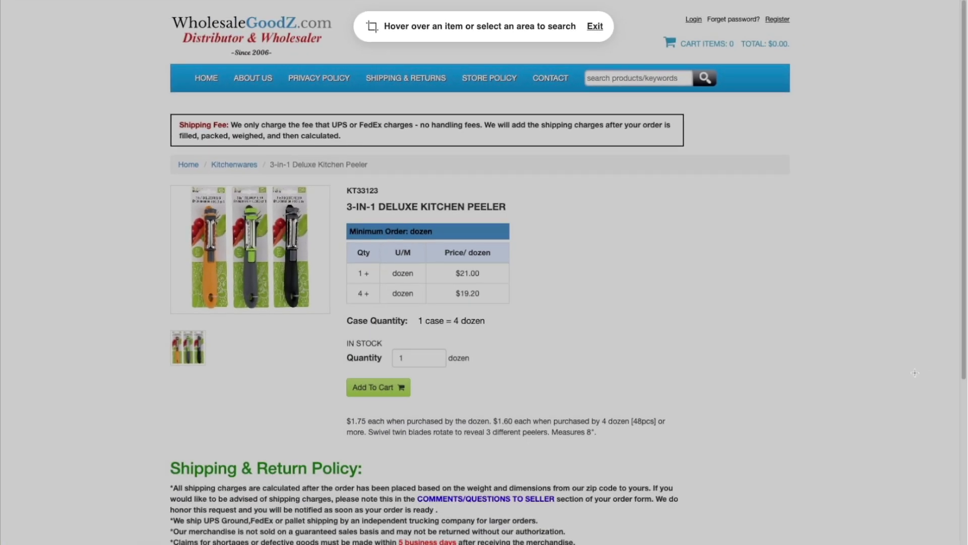
left_click_drag(167, 178, 286, 275)
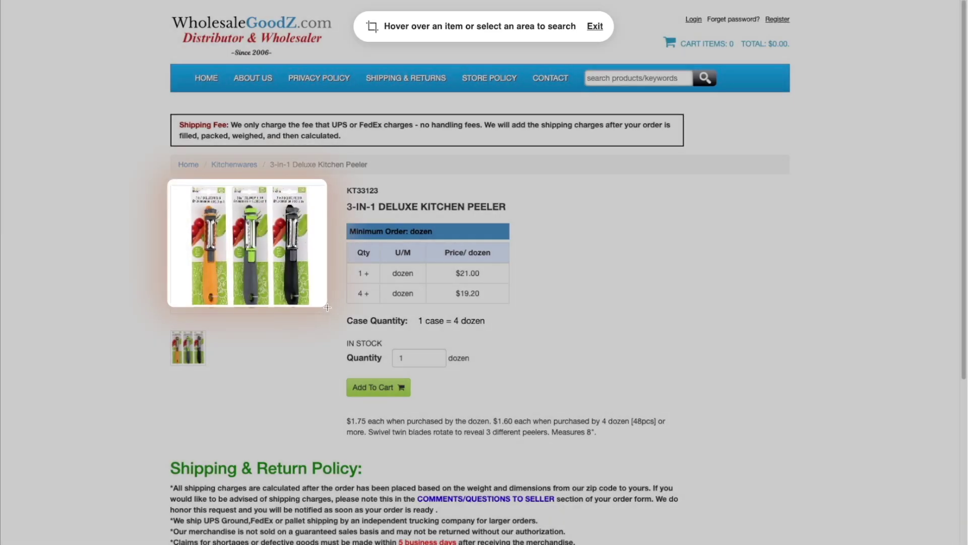
left_click_drag(336, 320, 336, 319)
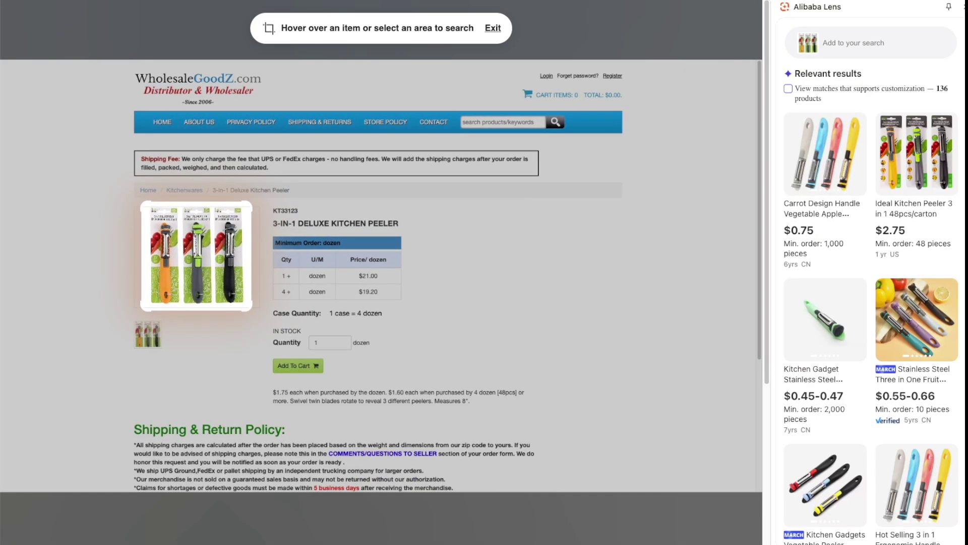
Scroll the Lens results and open the Cabbage Potato Apple peeler match
scroll(871, 303, "down", 3)
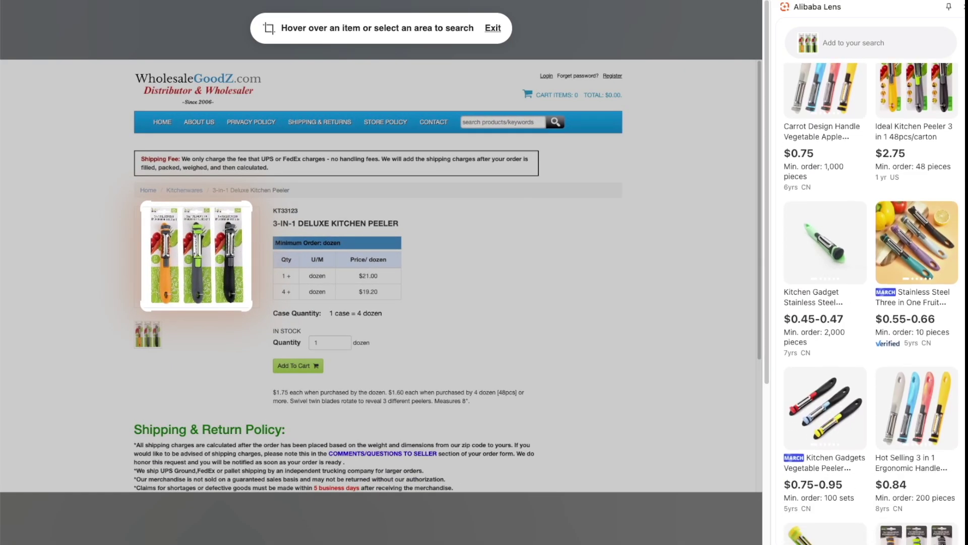
scroll(872, 303, "down", 3)
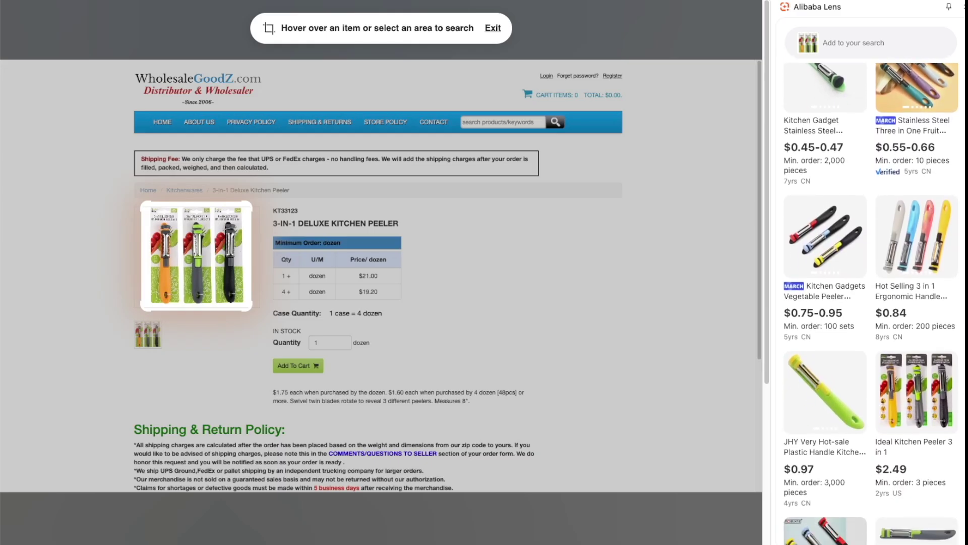
scroll(871, 303, "down", 4)
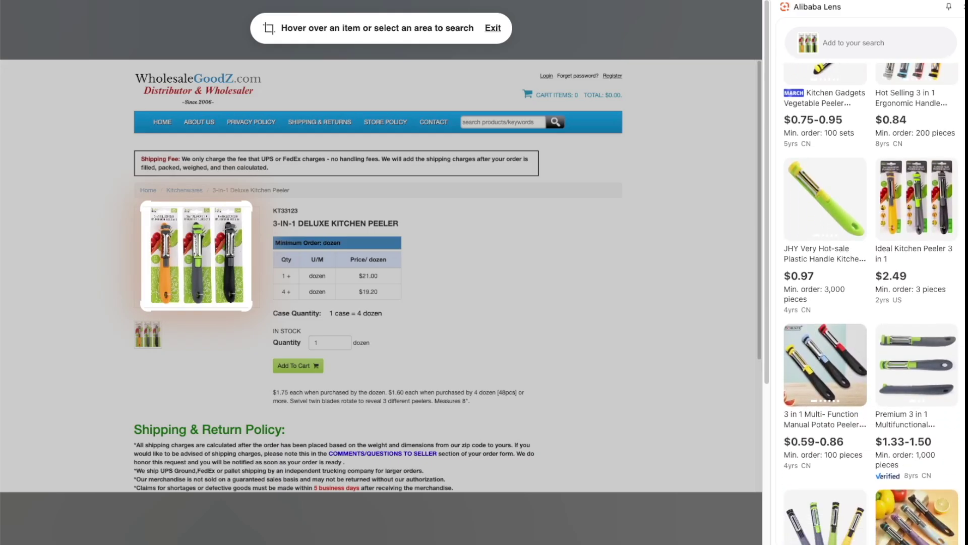
scroll(871, 303, "down", 4)
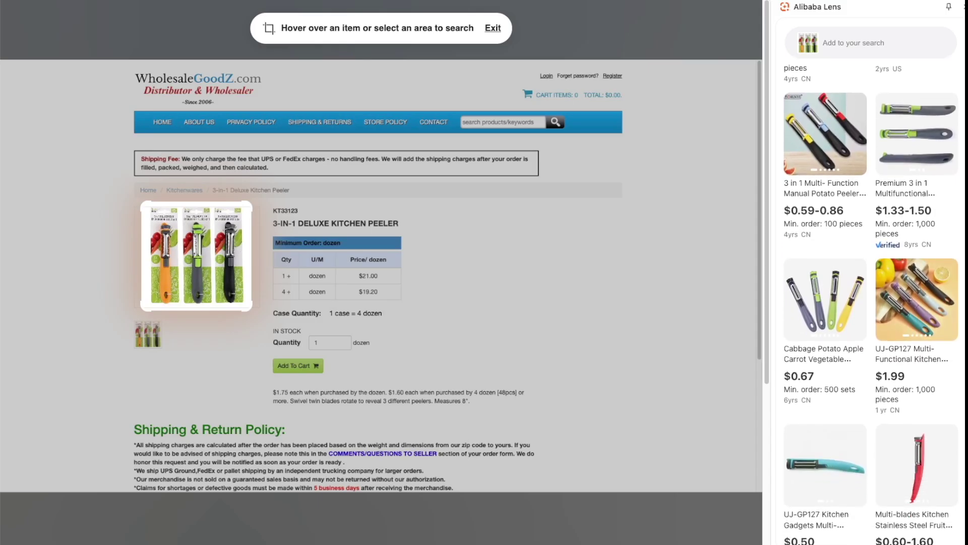
scroll(871, 303, "down", 3)
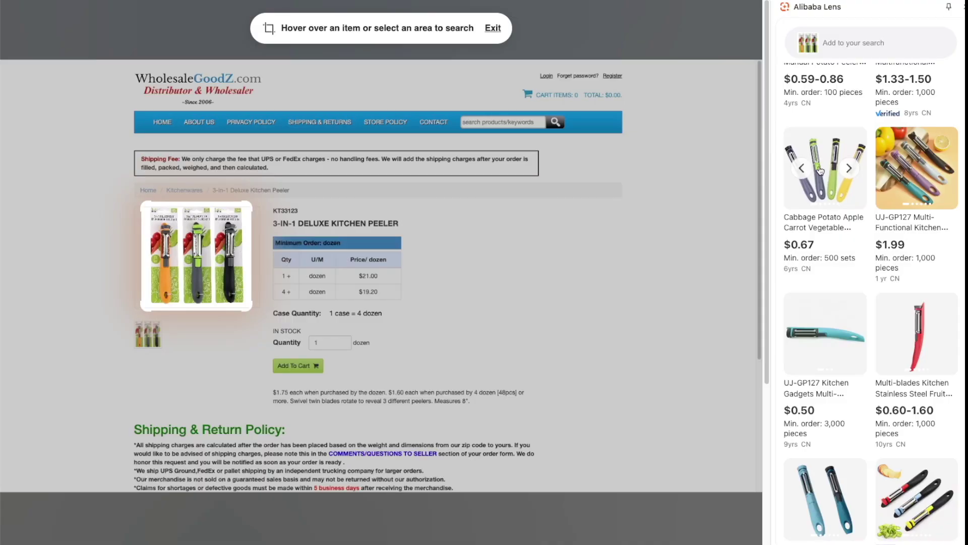
left_click(818, 176)
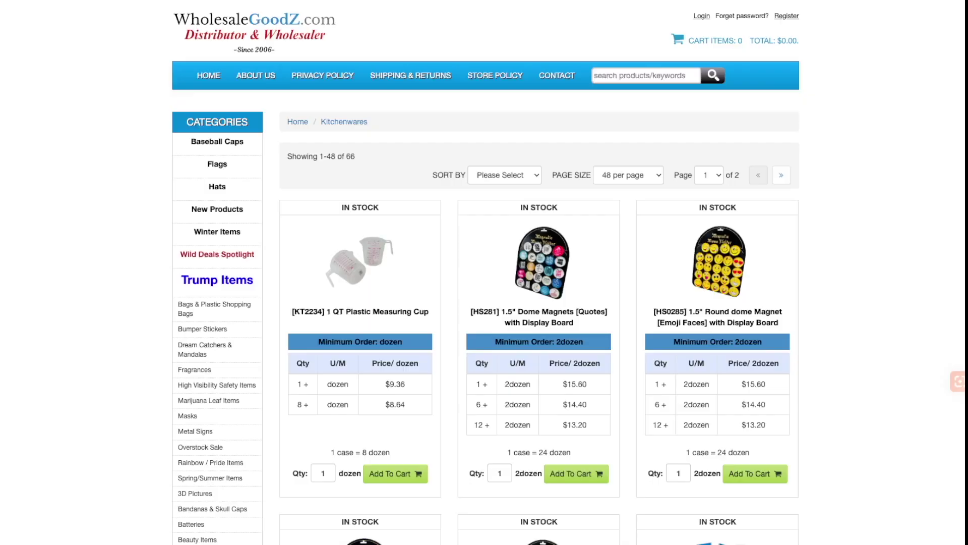
Run an Alibaba Lens search on the Owl dome magnets
scroll(485, 276, "down", 8)
scroll(485, 273, "down", 2)
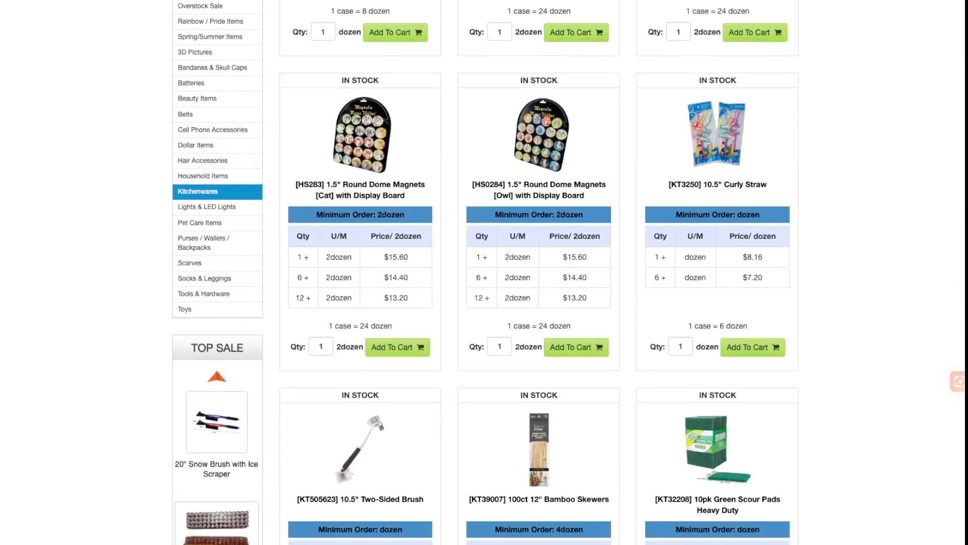
left_click(957, 380)
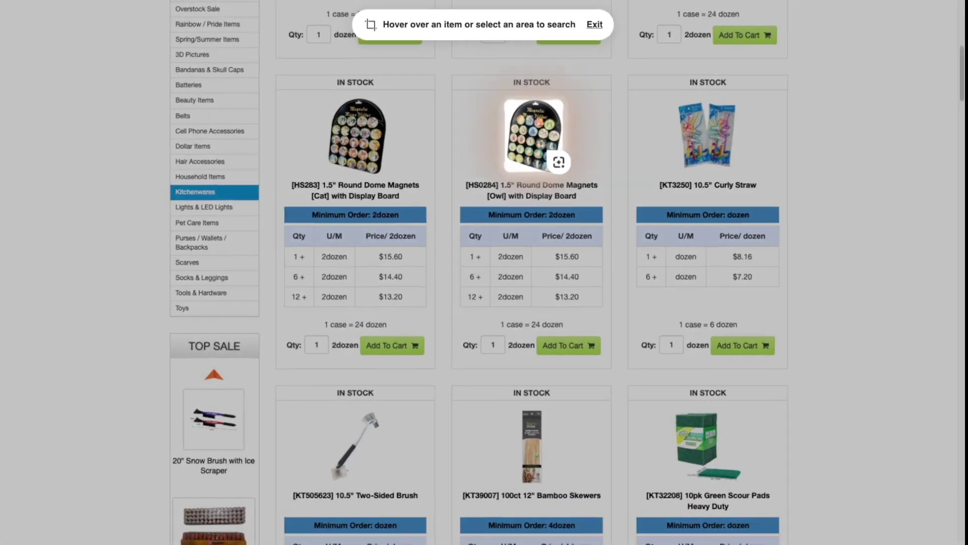
left_click(557, 161)
On the Etsy homepage, make the pink bottle the Lens search image and browse its matches
scroll(870, 302, "down", 3)
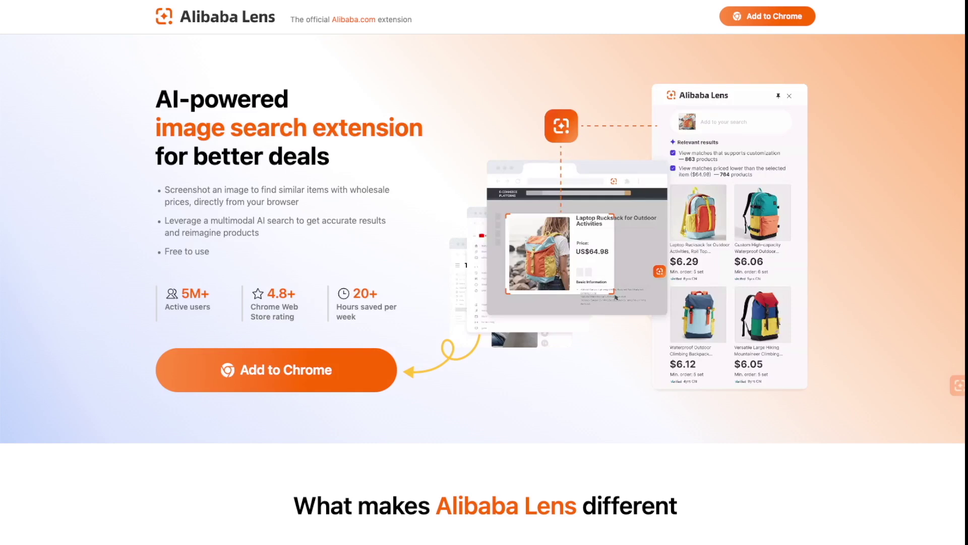
scroll(484, 252, "down", 2)
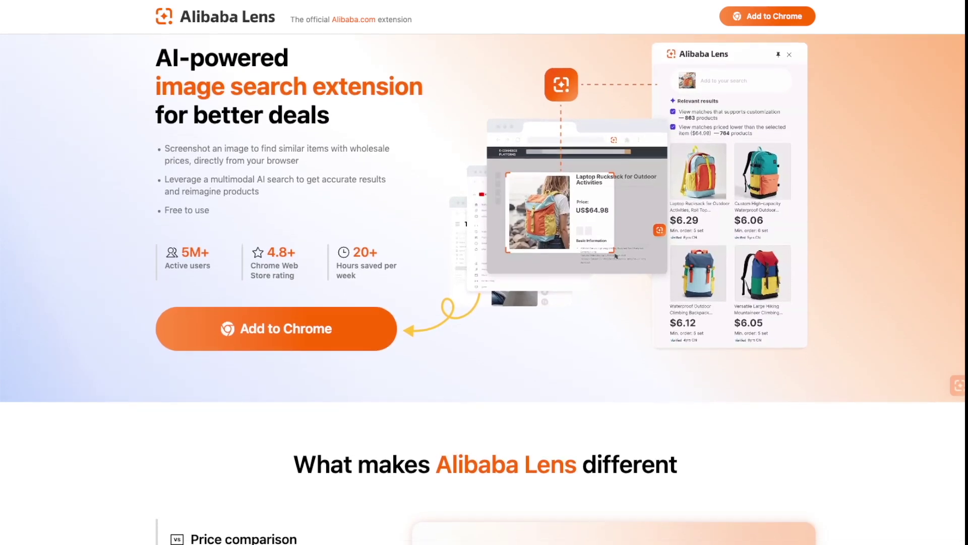
scroll(484, 252, "down", 3)
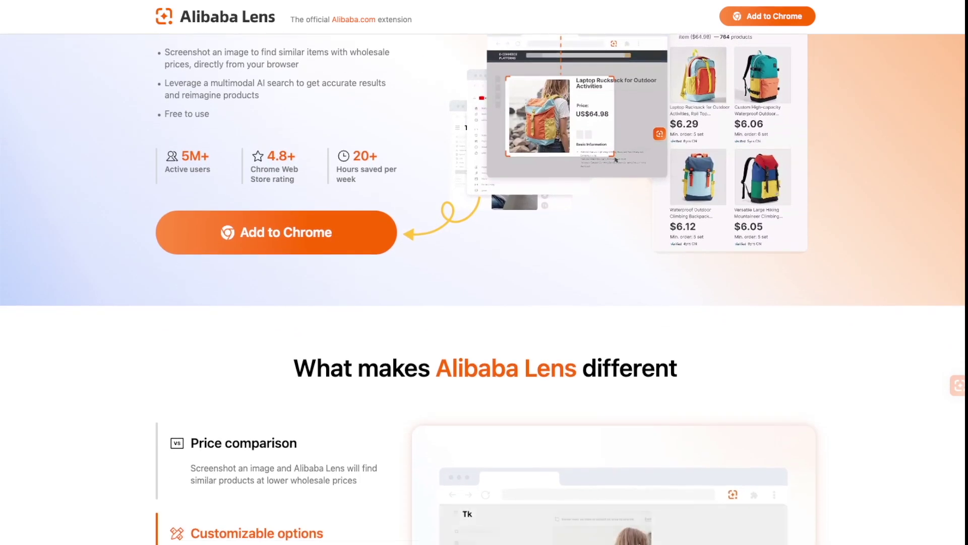
scroll(484, 253, "down", 2)
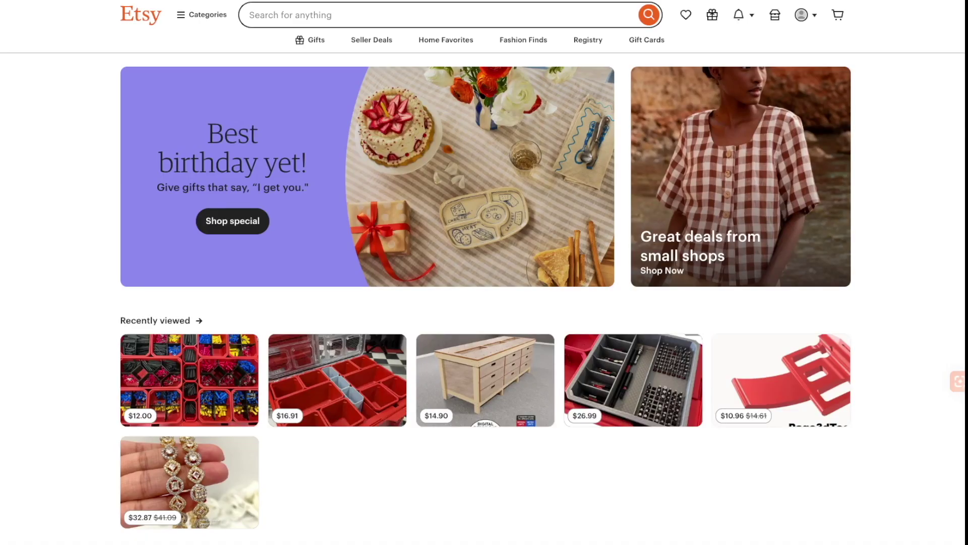
scroll(484, 272, "down", 10)
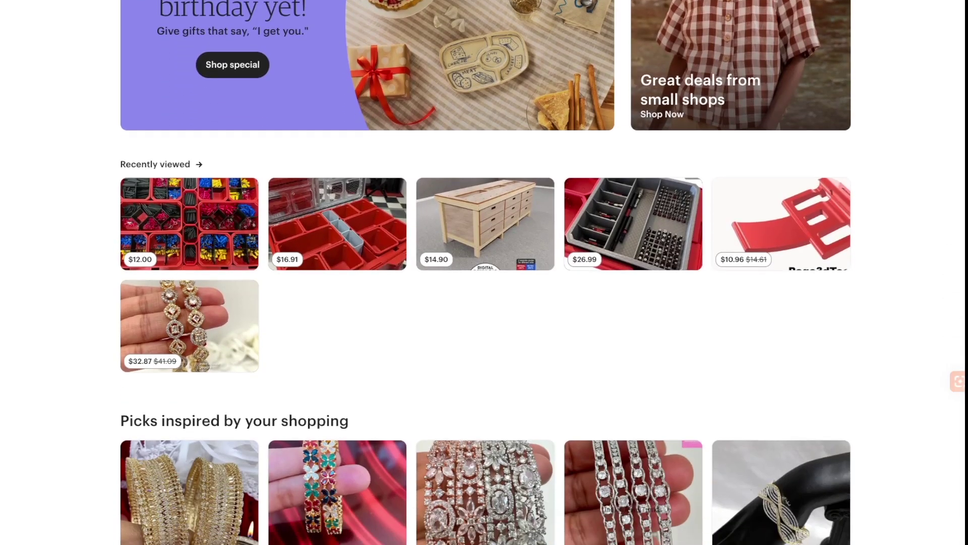
scroll(484, 272, "down", 9)
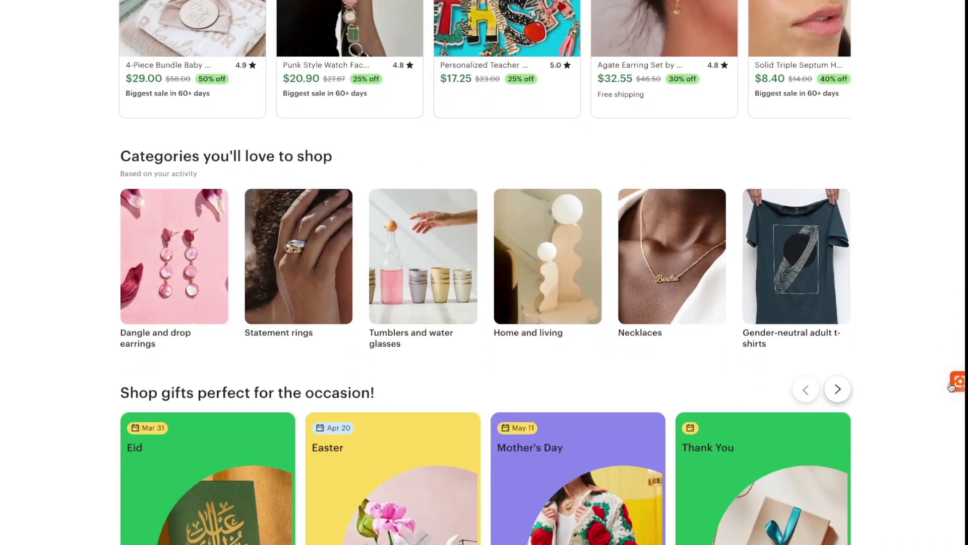
left_click(953, 383)
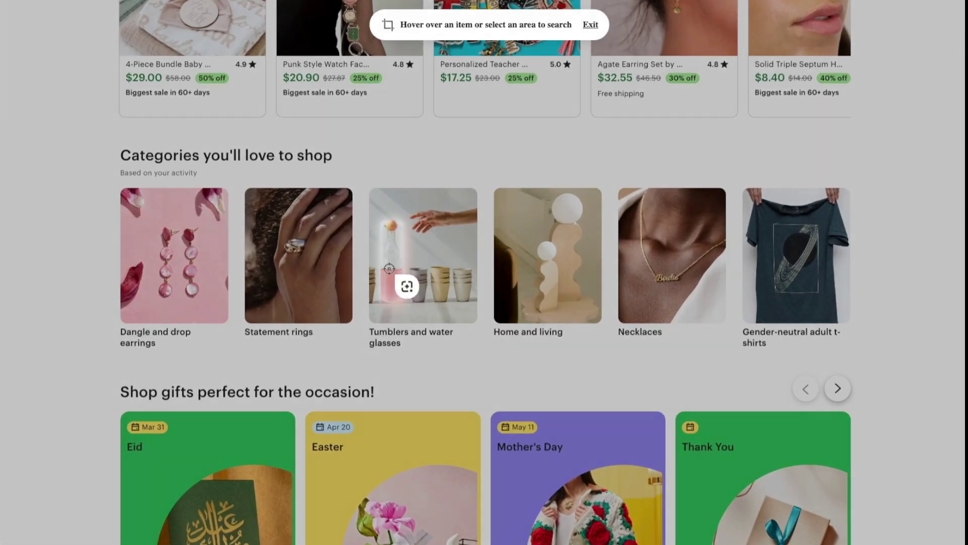
left_click(391, 275)
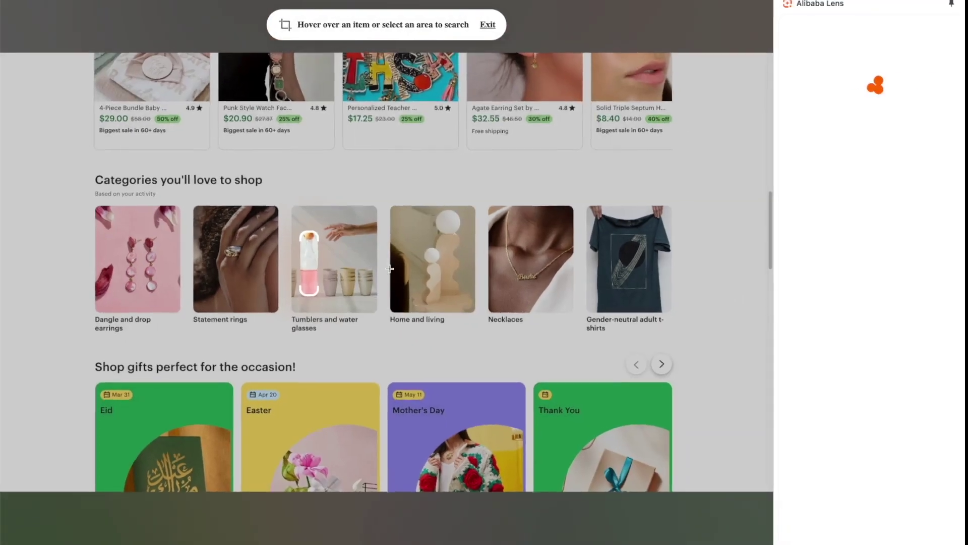
scroll(871, 302, "down", 5)
scroll(805, 151, "down", 3)
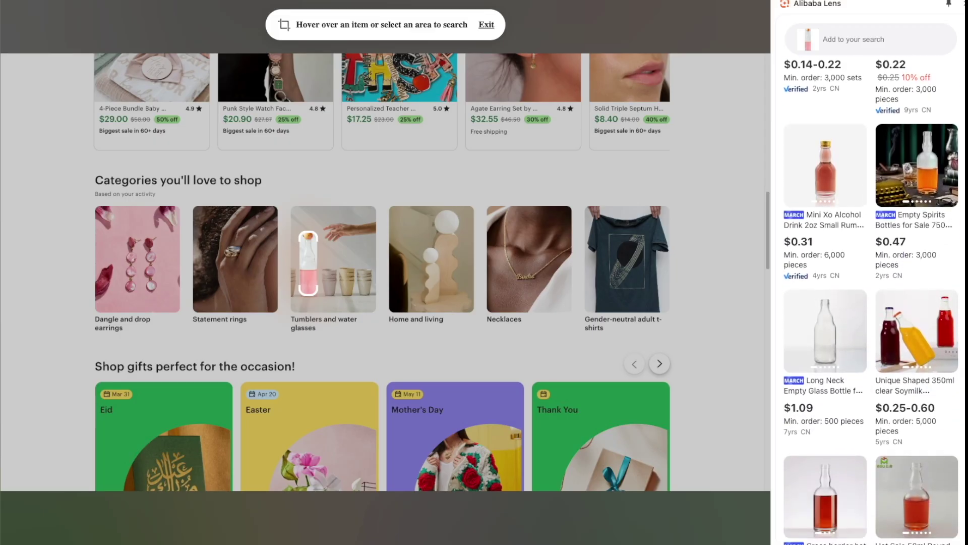
Open the Empty Spirits Bottles 750ml result and start an order to see variations and quantities
left_click(925, 147)
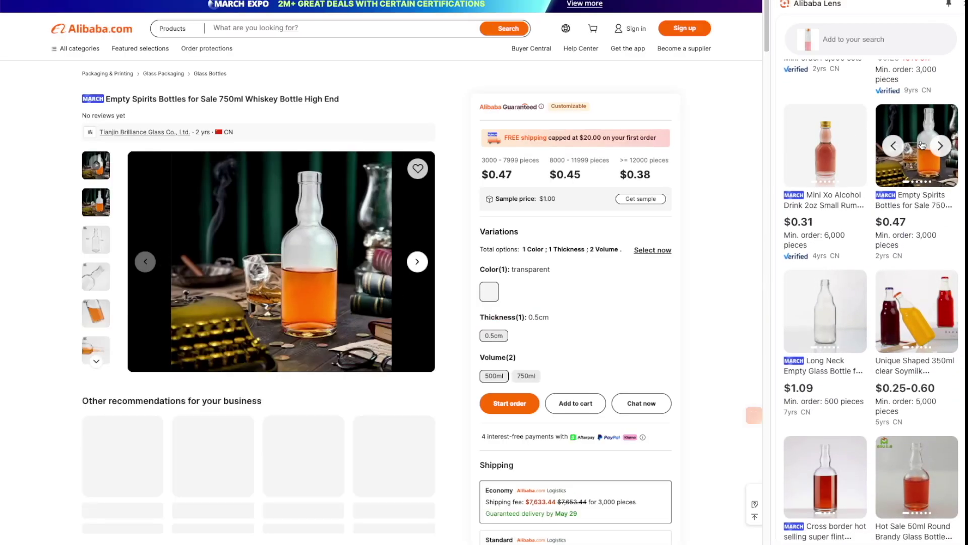
scroll(699, 285, "down", 1)
scroll(701, 288, "down", 1)
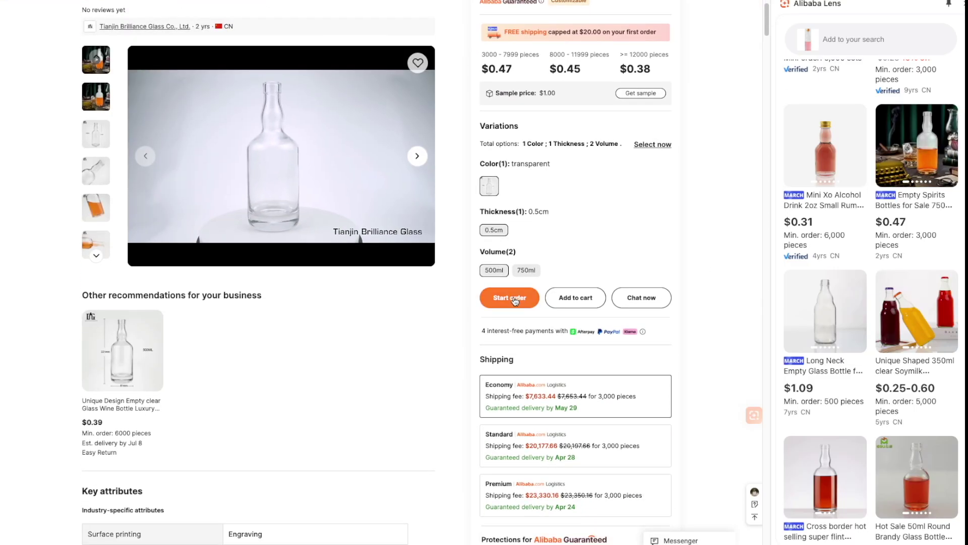
left_click(519, 298)
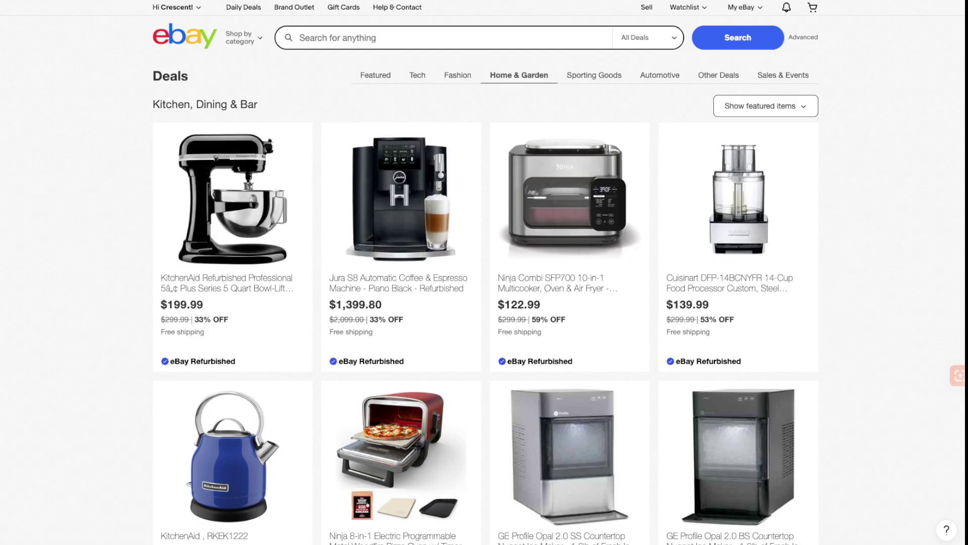
Make the blue KitchenAid kettle on eBay Deals the Lens search image
scroll(599, 176, "down", 5)
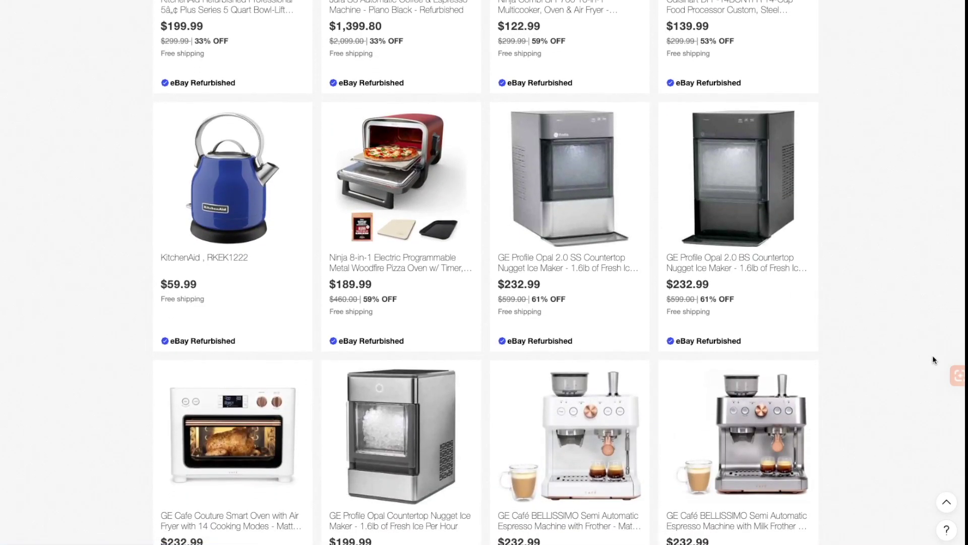
left_click(956, 374)
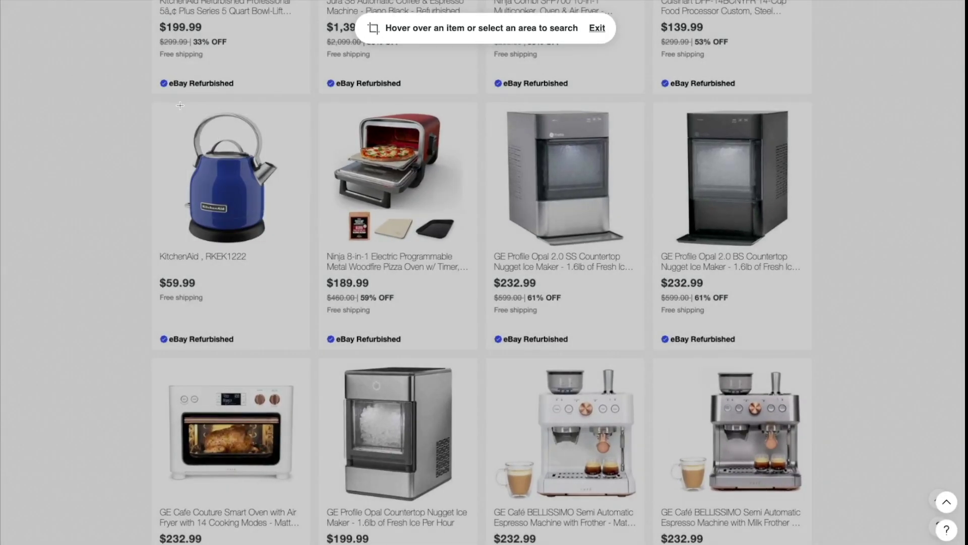
left_click(181, 108)
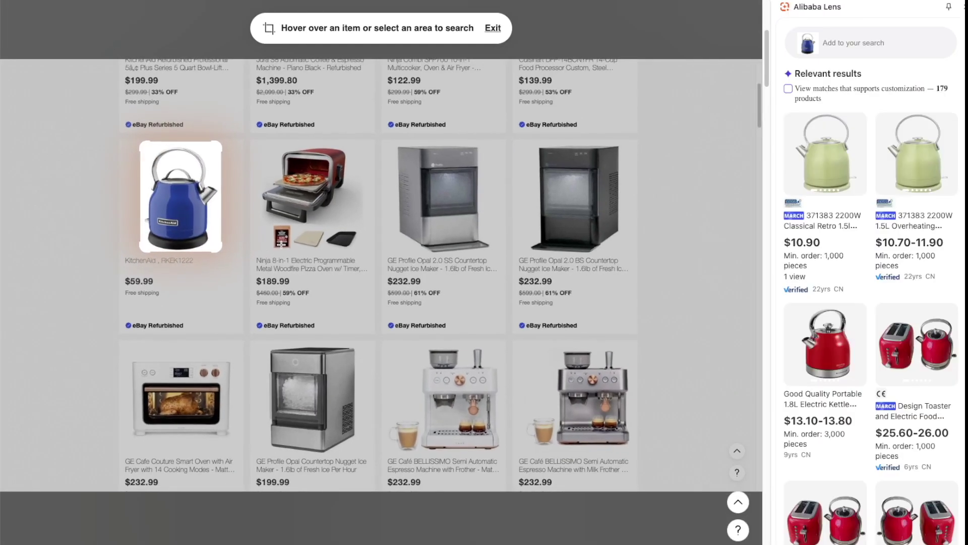
scroll(870, 303, "down", 3)
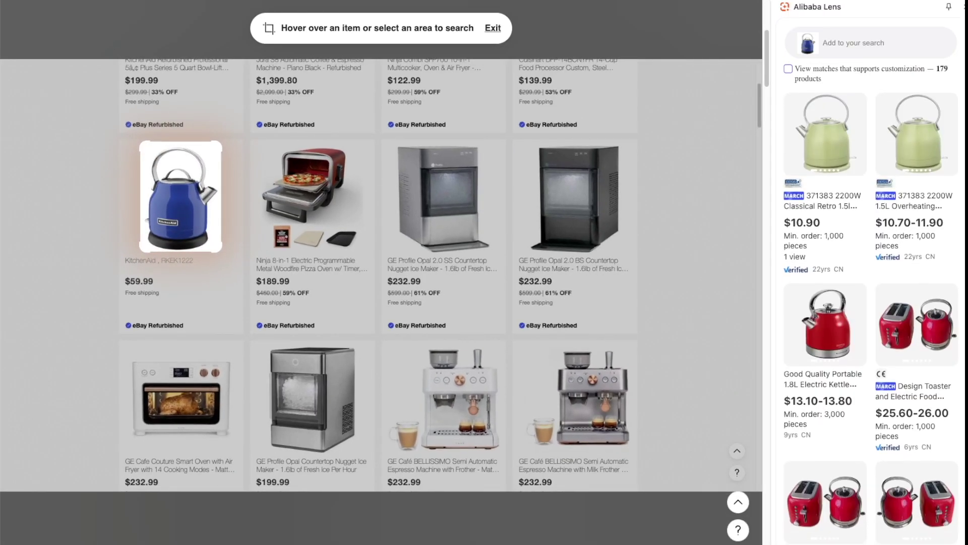
Search wholesale matches for the backpack, then the pink suitcase, then the hat
scroll(870, 301, "down", 3)
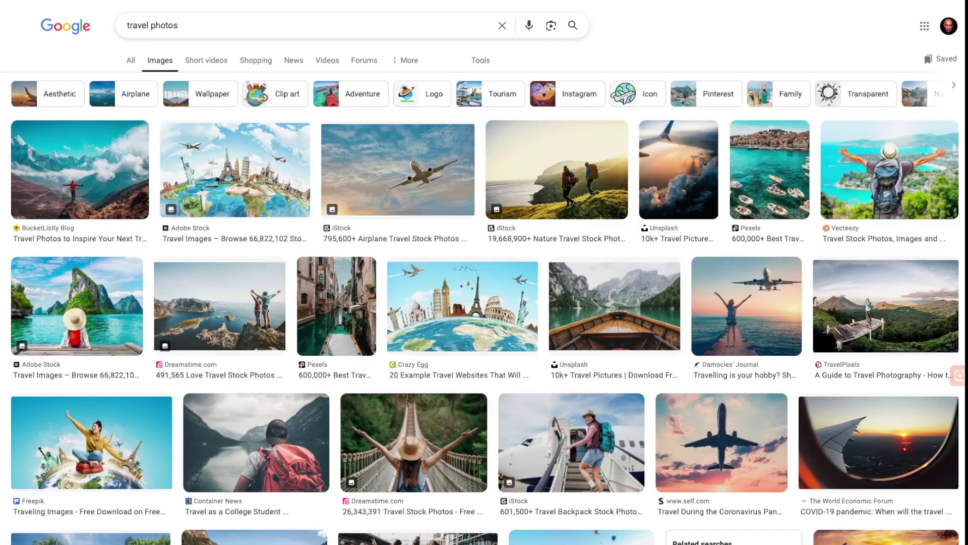
scroll(484, 303, "down", 4)
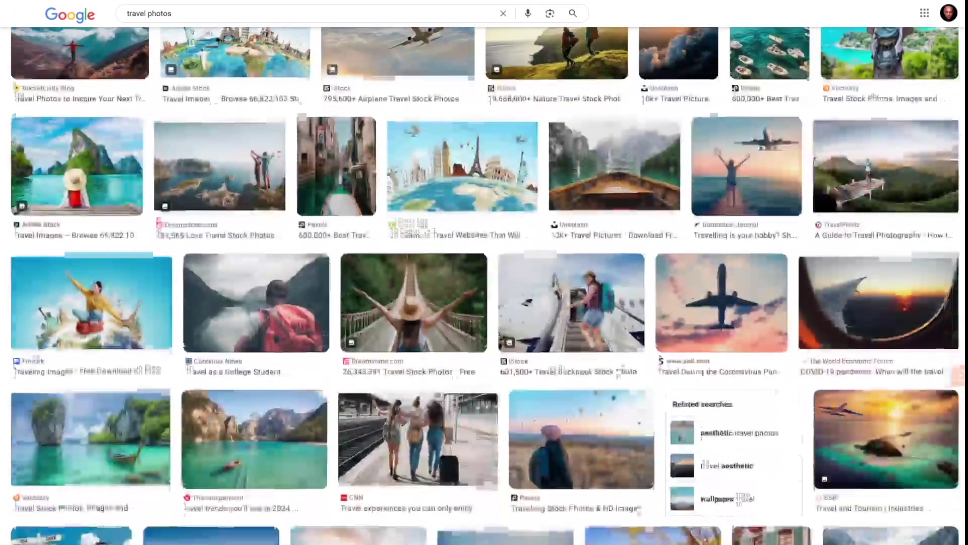
scroll(484, 303, "down", 3)
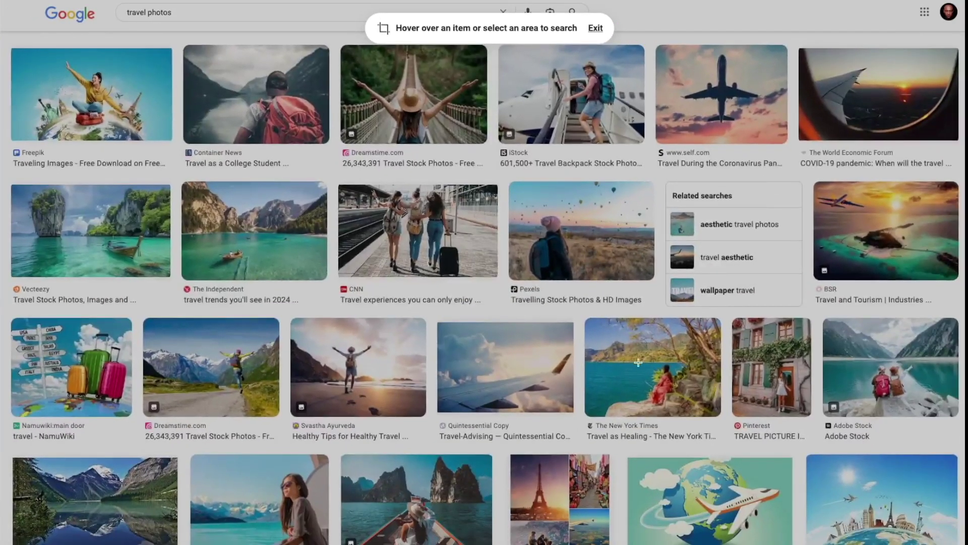
left_click(538, 259)
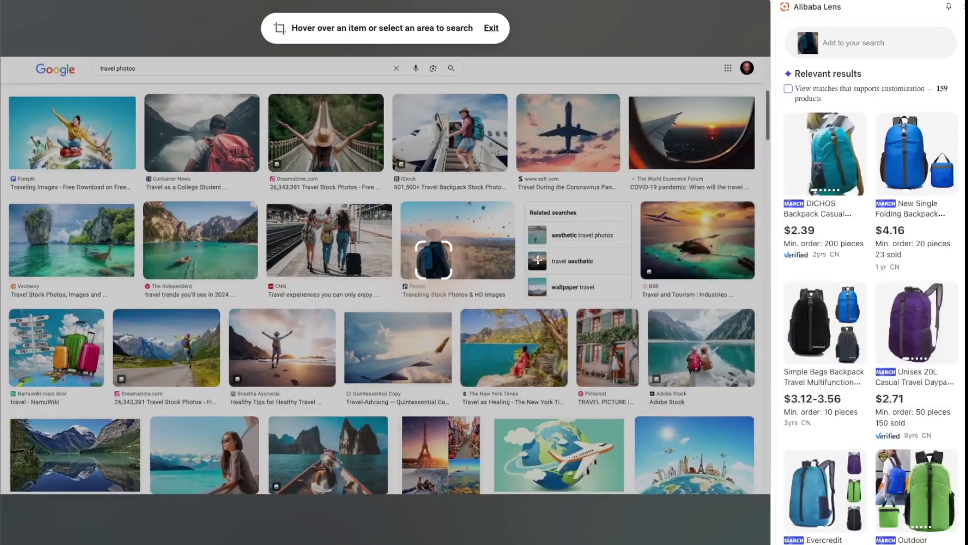
left_click(87, 351)
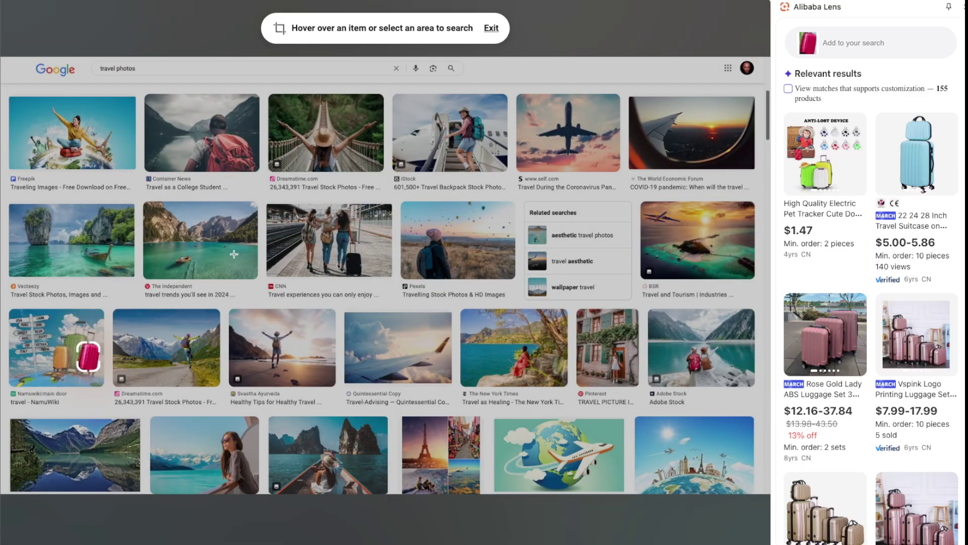
left_click(337, 153)
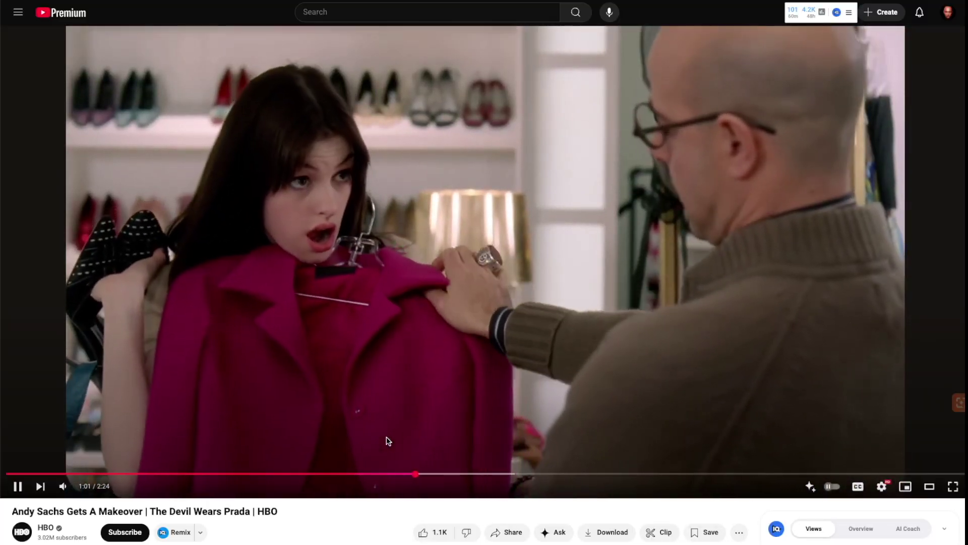
Pause the video, search Alibaba for the magenta coat, then exit the lens
left_click(389, 441)
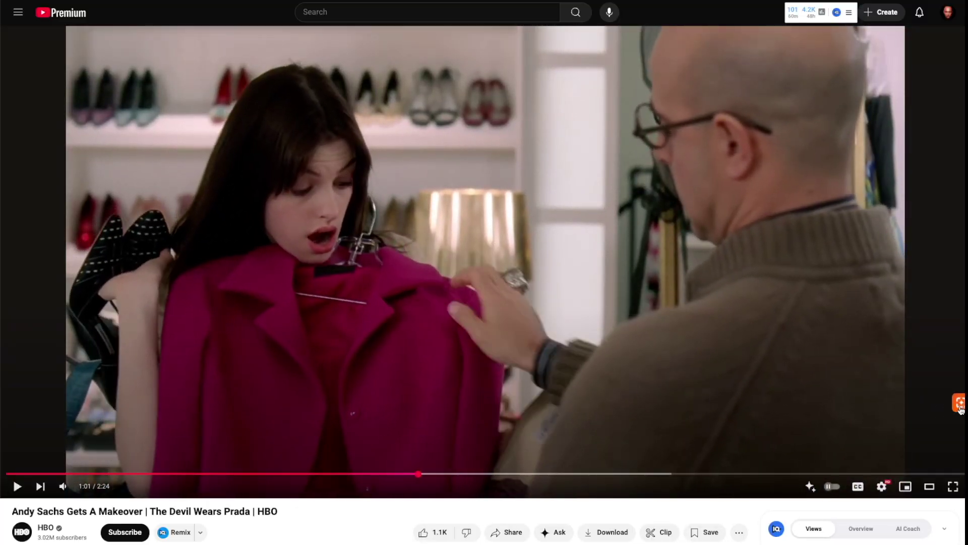
left_click(960, 407)
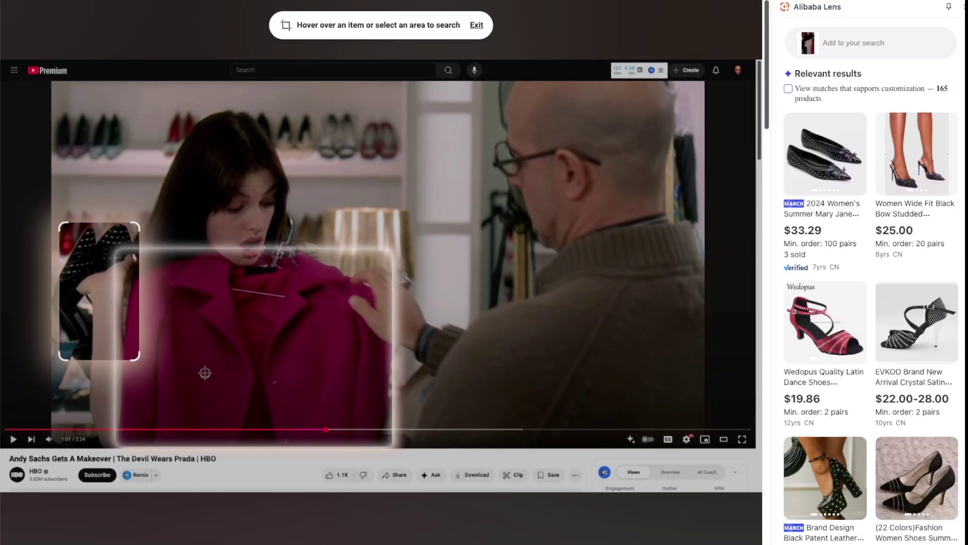
left_click(299, 311)
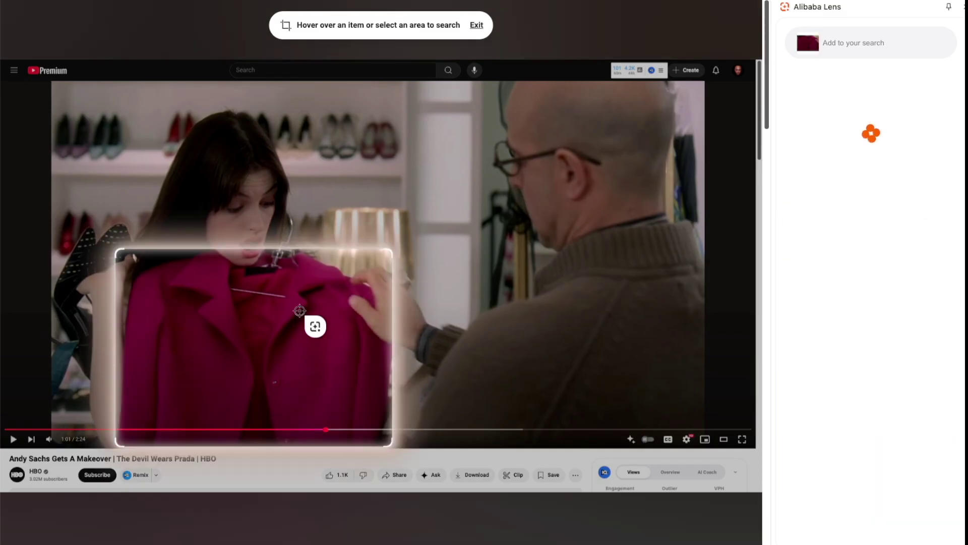
left_click(476, 25)
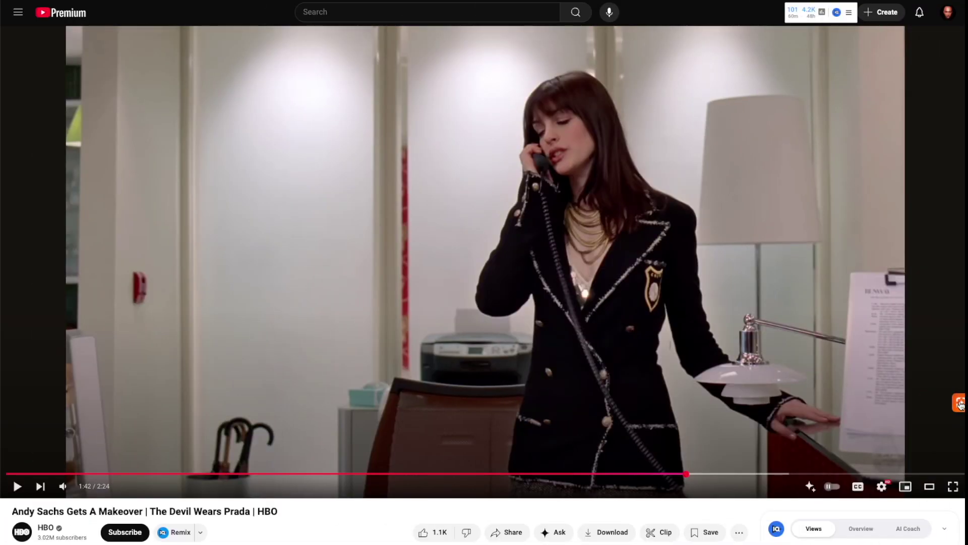
Search wholesale matches for the desk lamp and scroll through the results
left_click(960, 403)
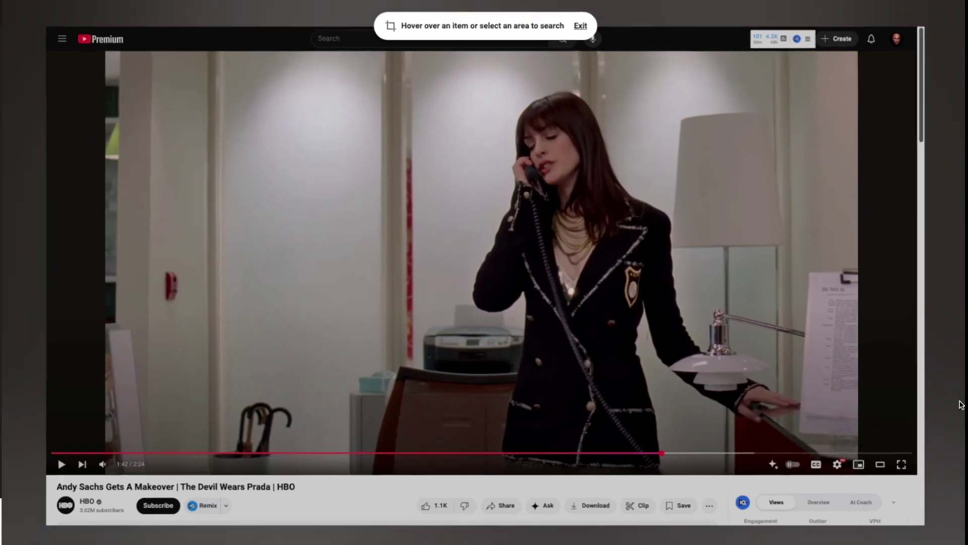
left_click(761, 387)
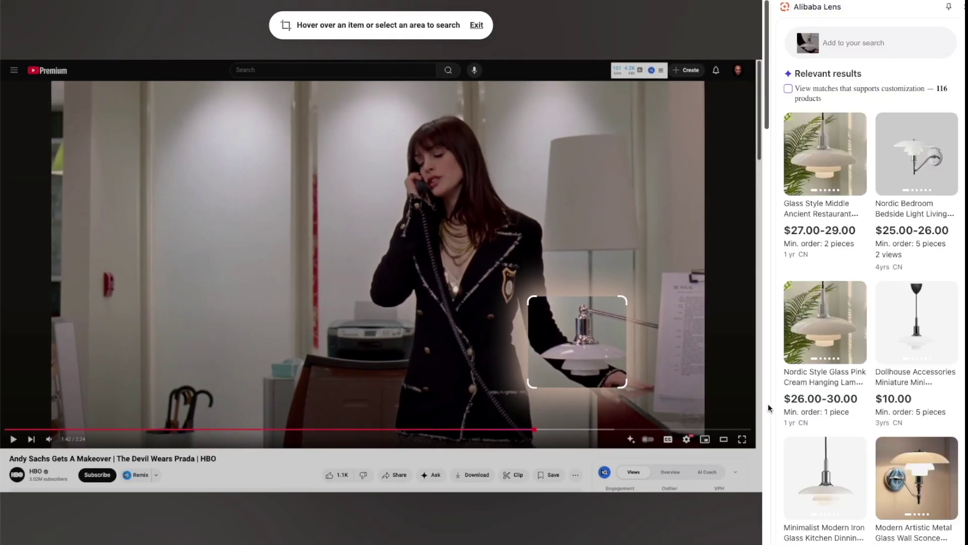
scroll(871, 303, "down", 4)
scroll(871, 303, "down", 8)
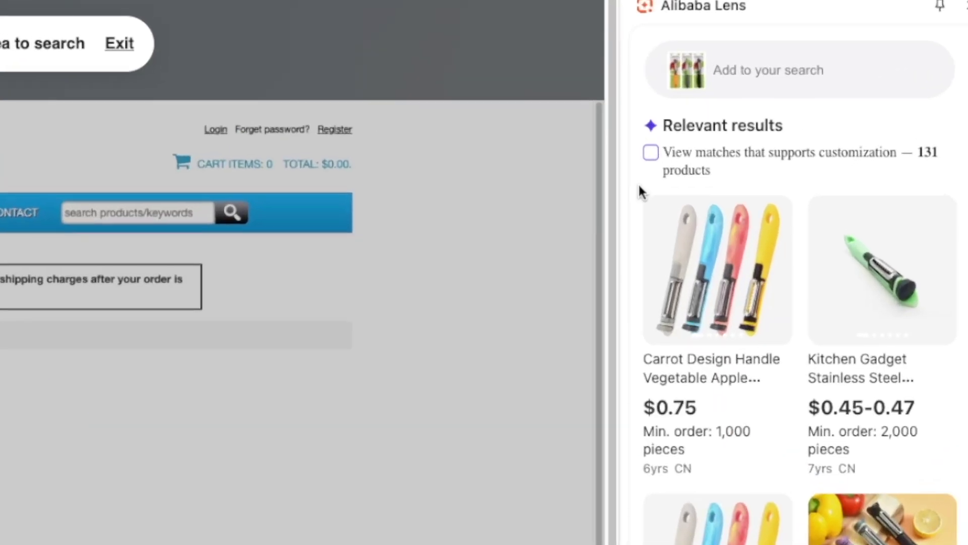
Filter the peeler matches to those supporting customization and scroll through them
left_click(650, 154)
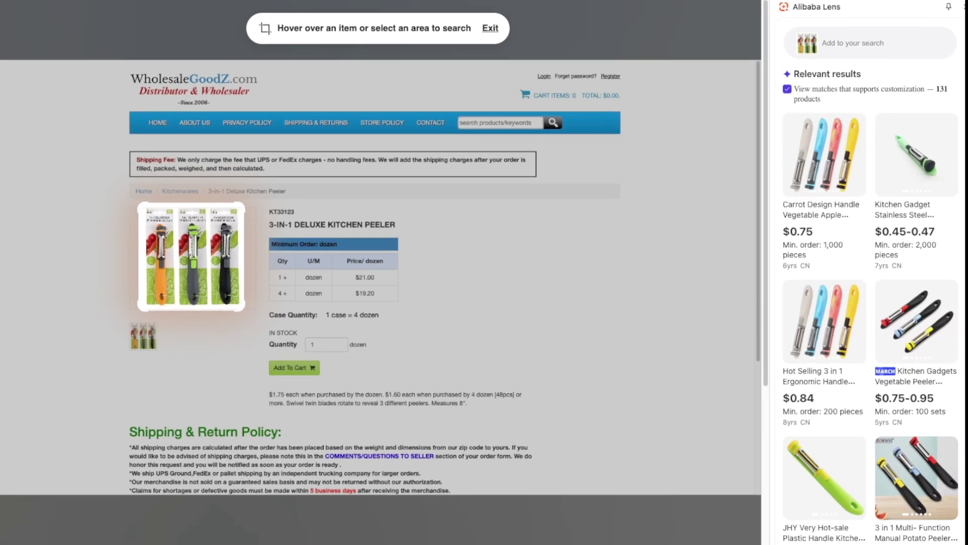
scroll(799, 302, "down", 5)
scroll(871, 302, "down", 3)
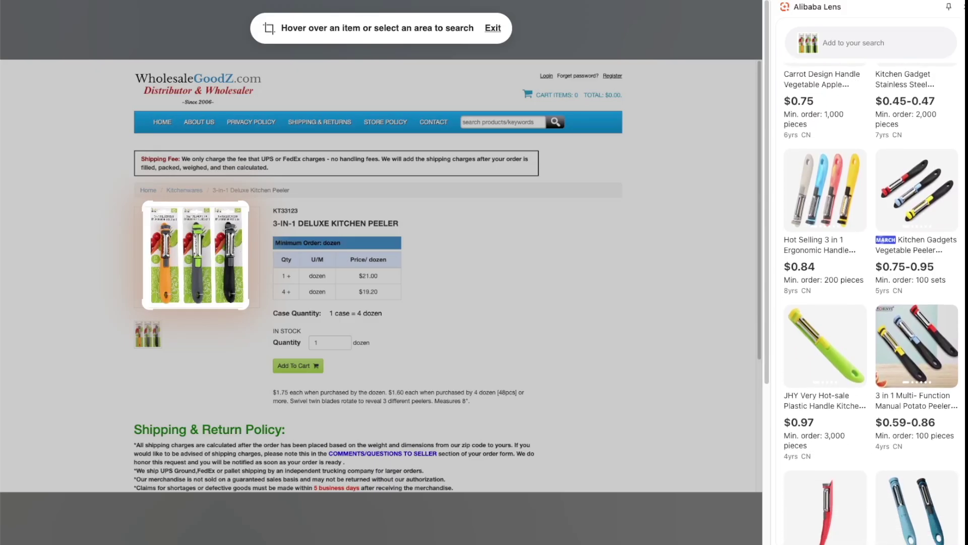
scroll(871, 303, "down", 4)
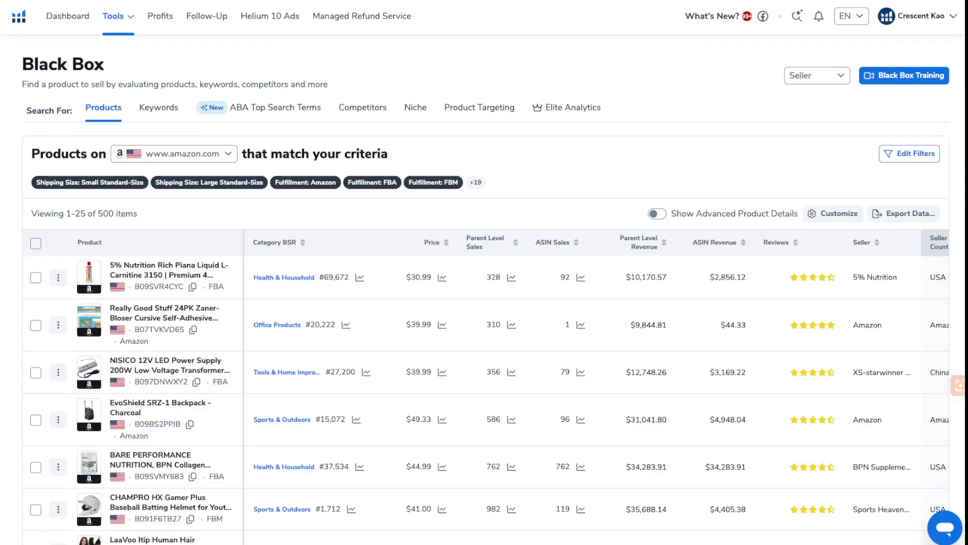
Make the Superfeet Run Cushion insoles thumbnail in the Black Box table the Lens search image
scroll(484, 297, "down", 9)
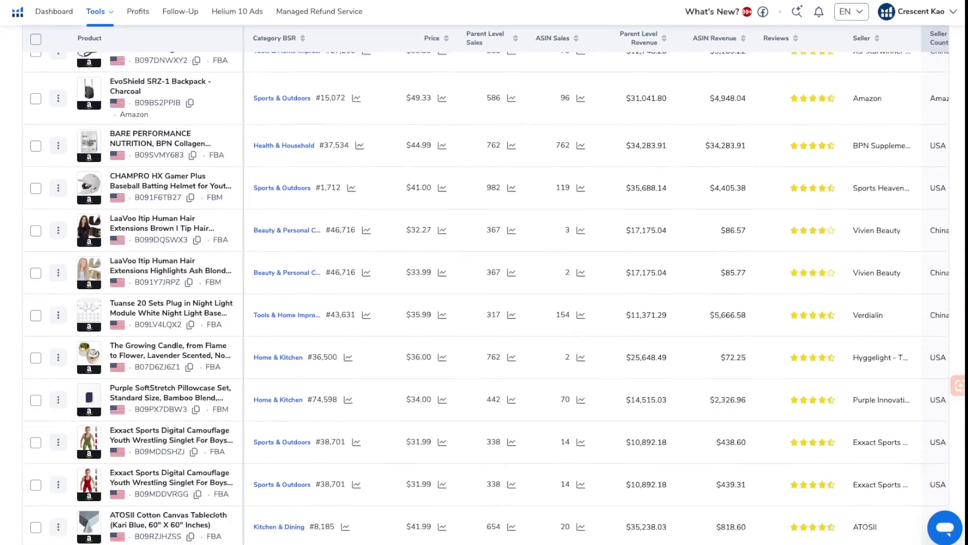
scroll(484, 298, "down", 6)
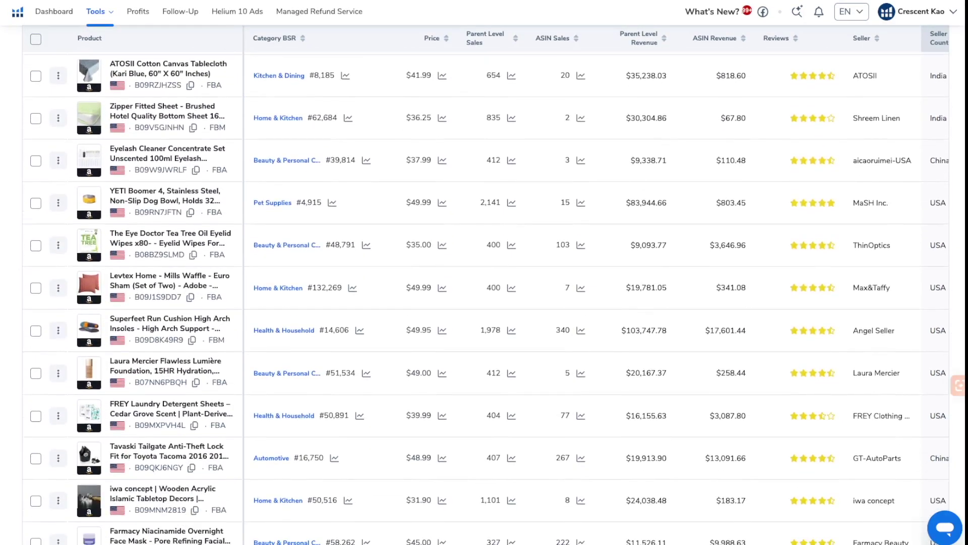
left_click(957, 387)
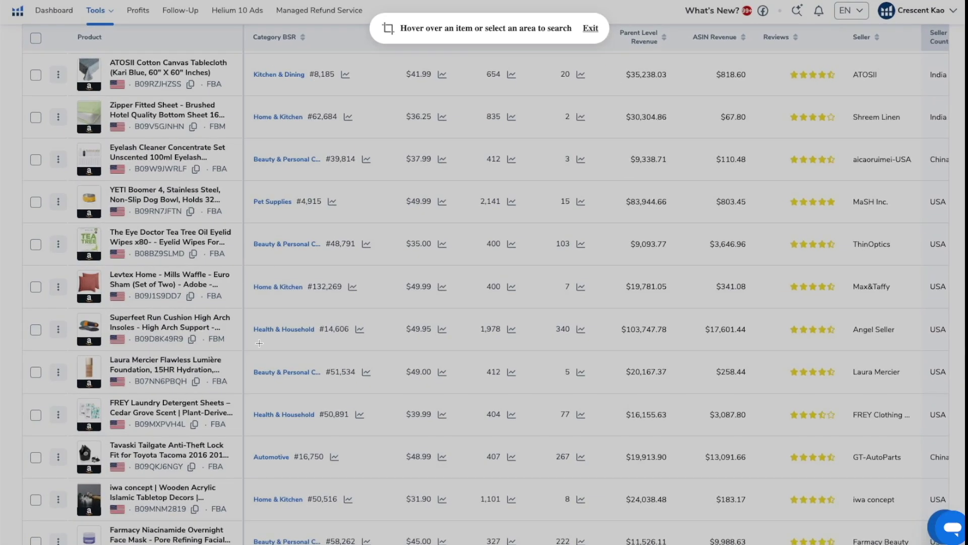
left_click(107, 347)
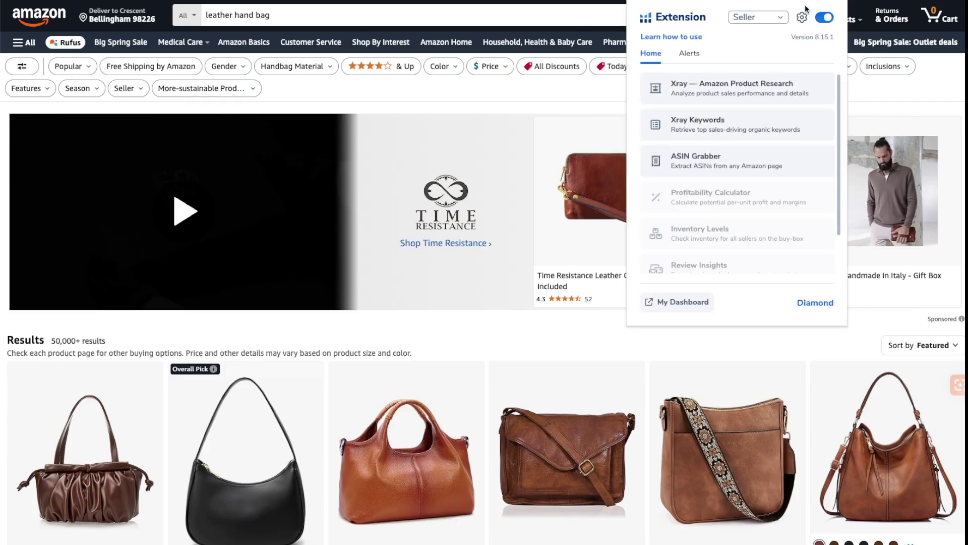
Use Xray's Find Suppliers on Alibaba to search matches for the row 4 bag
left_click(732, 87)
left_click(733, 89)
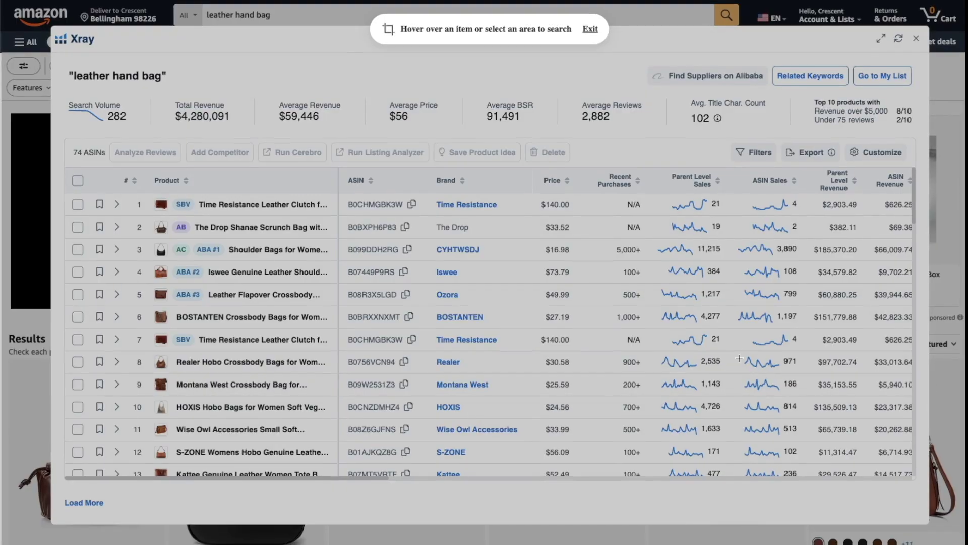
left_click(164, 276)
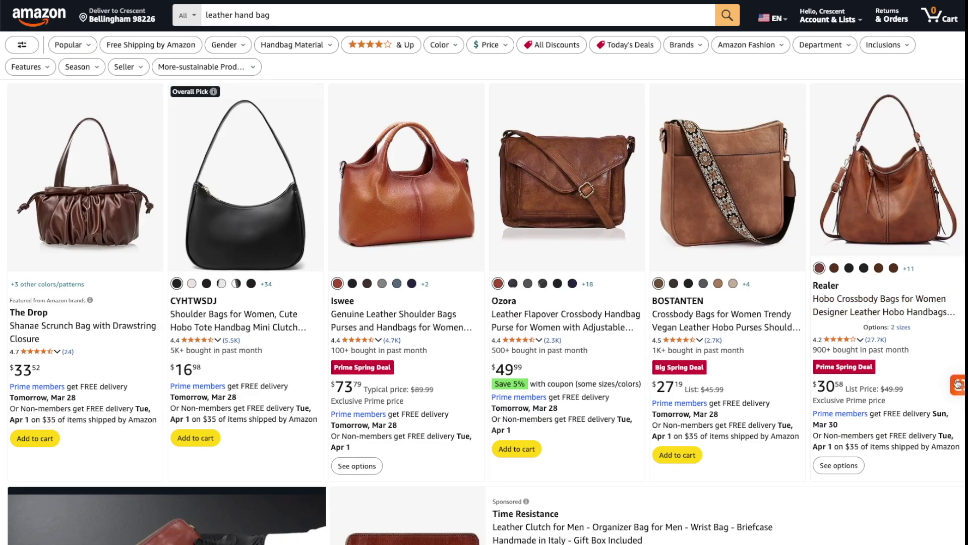
Search the Iswee leather bag and limit results to items priced lower than it
left_click(954, 382)
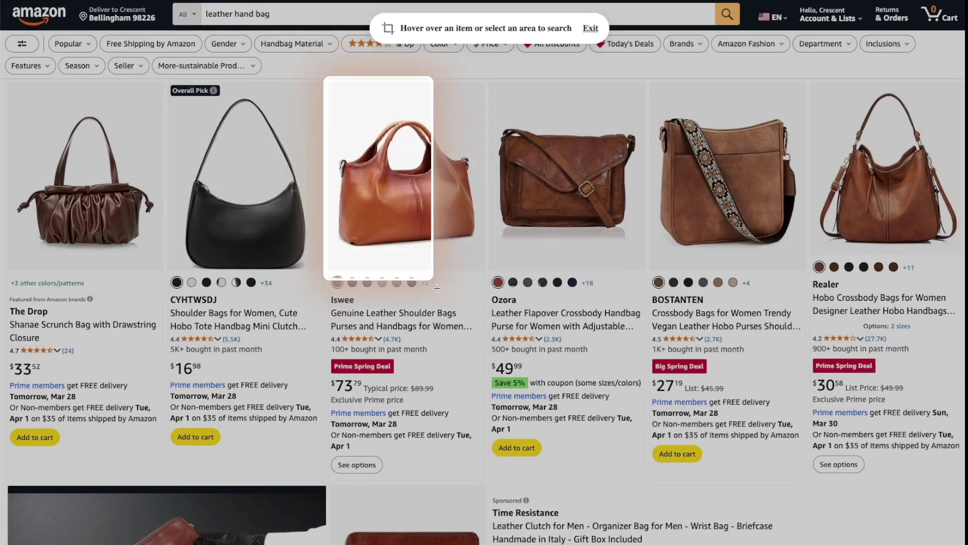
left_click(468, 393)
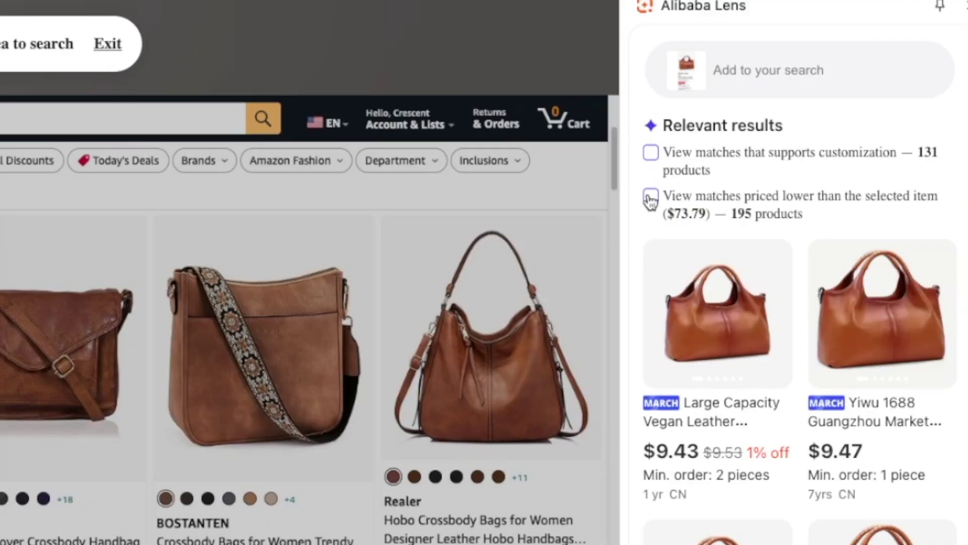
left_click(651, 196)
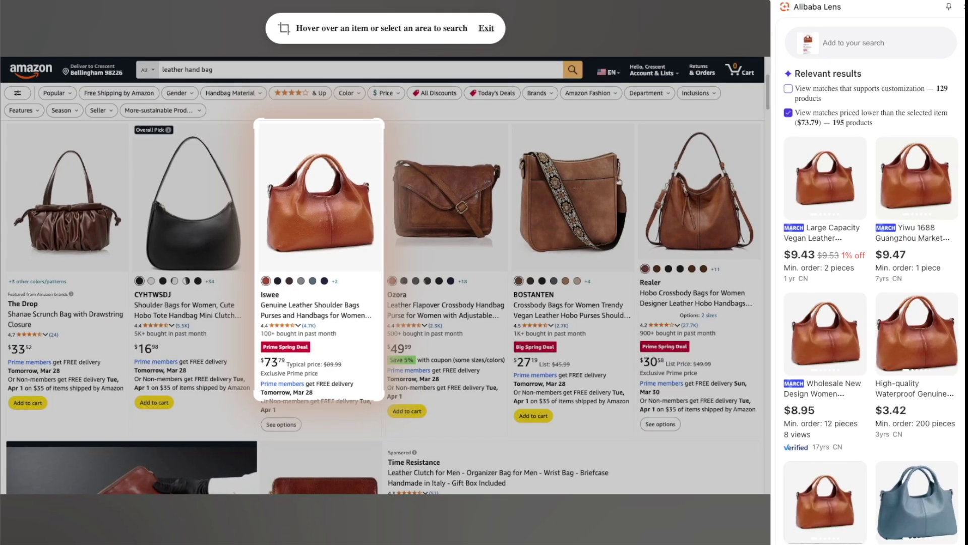
scroll(872, 302, "down", 3)
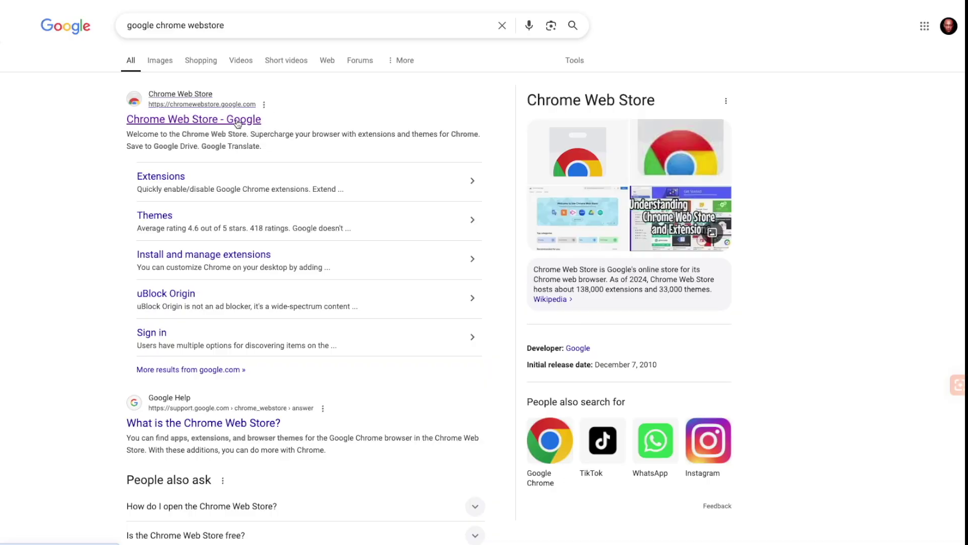
Open the Chrome Web Store from Google and search it for 'alibaba lens'
left_click(238, 123)
left_click(504, 15)
type("alibaba len")
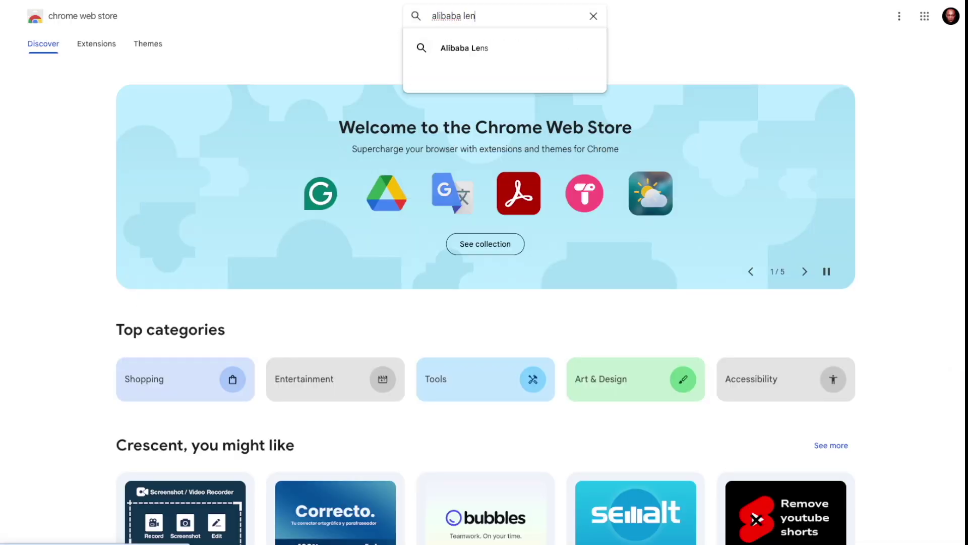
type("s")
key("Return")
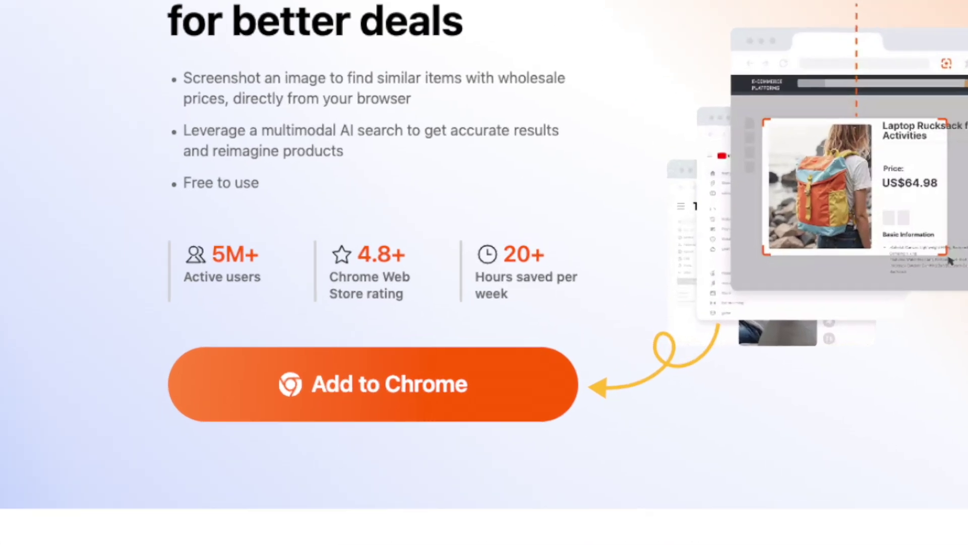
Install the Alibaba Lens extension and confirm it is pinned in Chrome's Extensions list
left_click(186, 297)
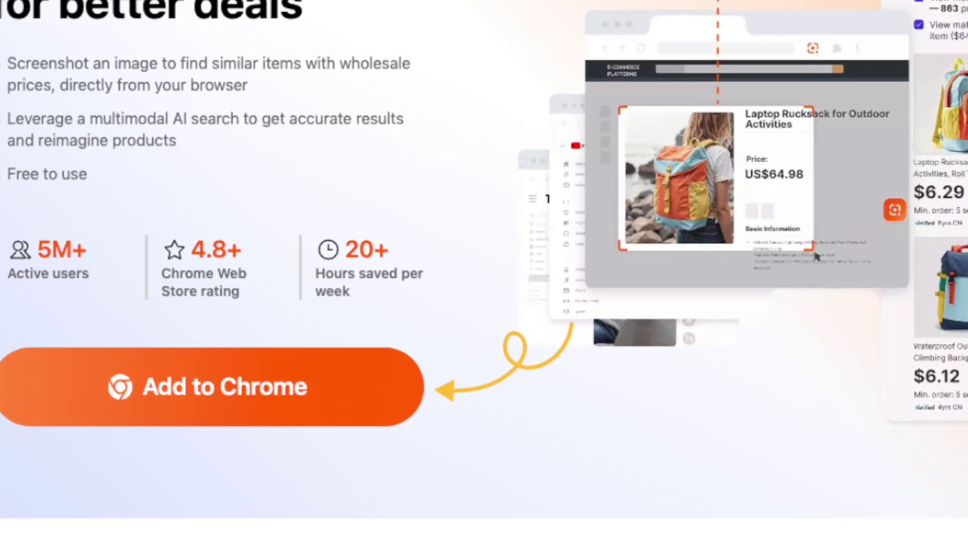
left_click(360, 299)
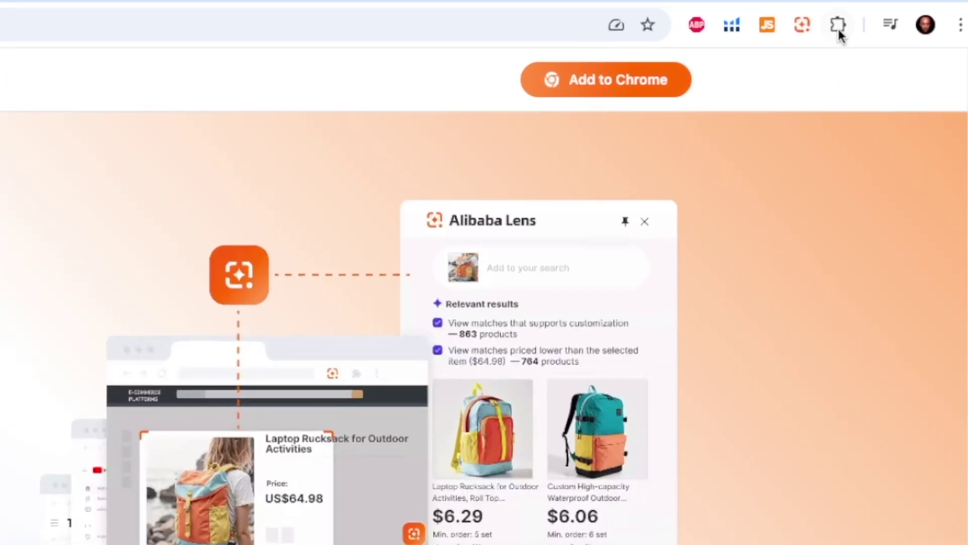
left_click(887, 15)
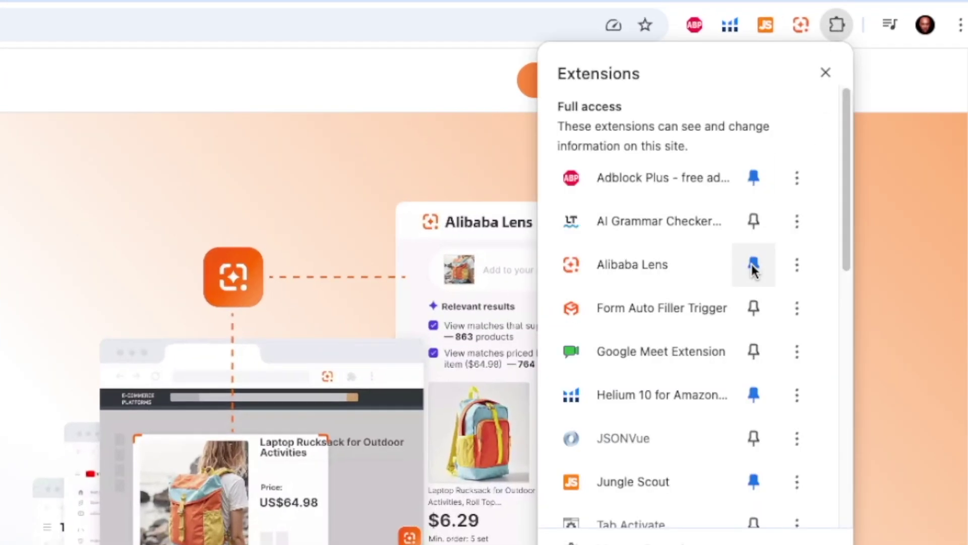